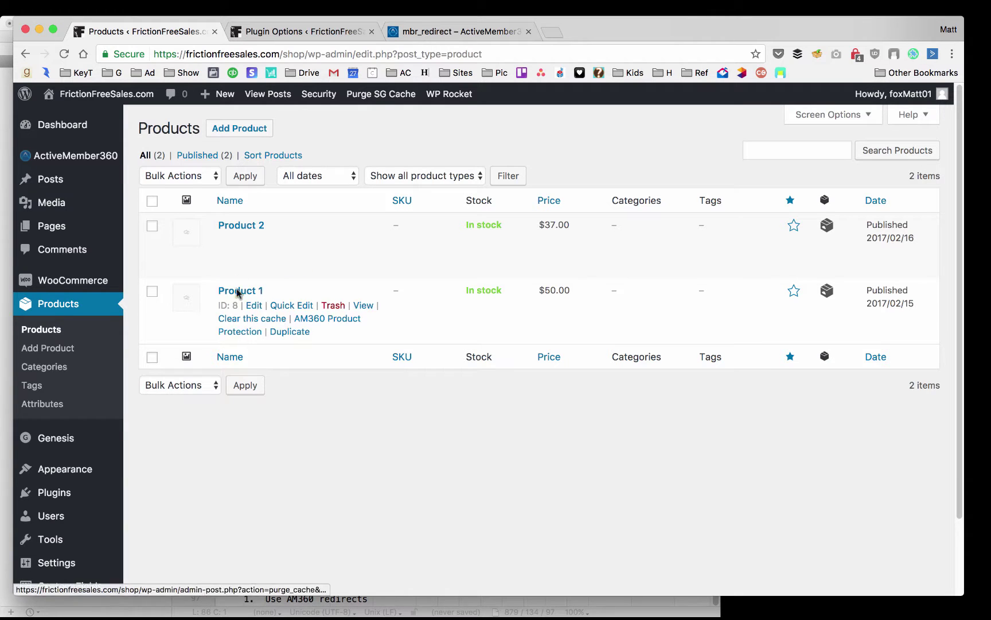
Step: Open the live page of Product 1 in a new tab and look over its short and full descriptions
left_click(365, 306, "super")
left_click(331, 32)
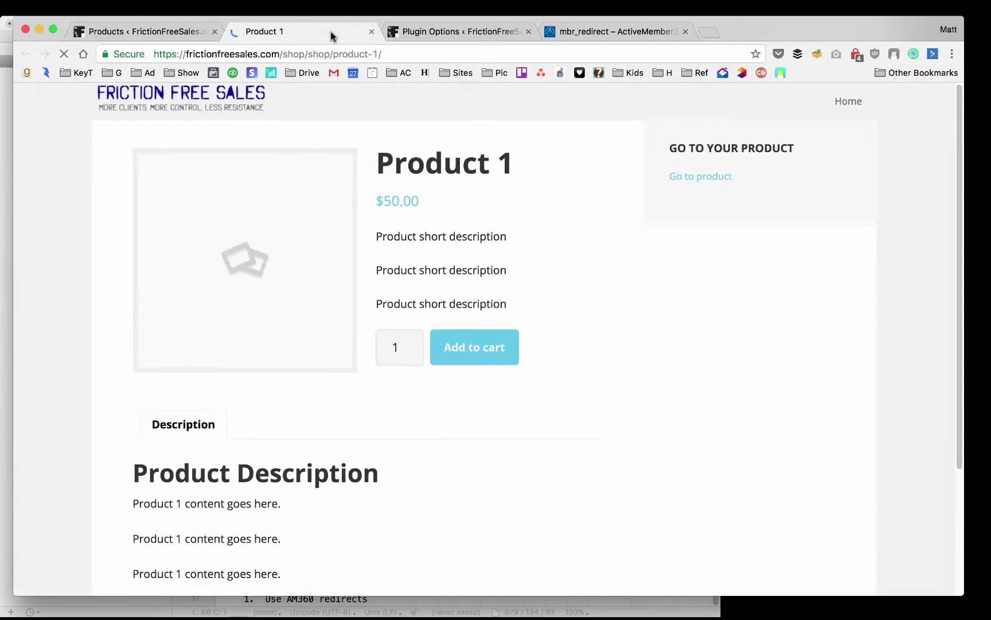
scroll(580, 325, "down", 3)
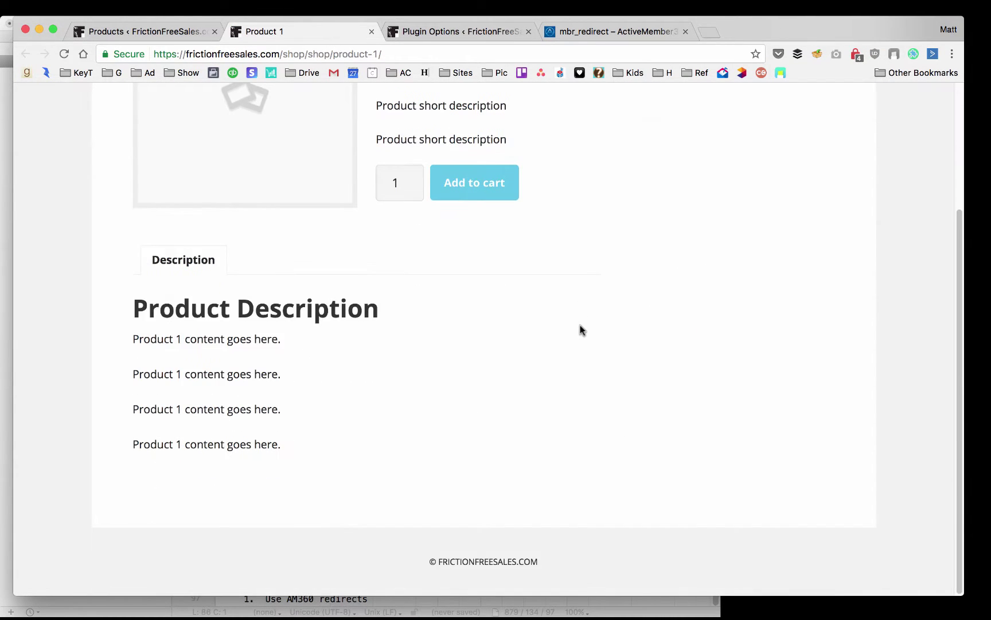
scroll(580, 327, "up", 4)
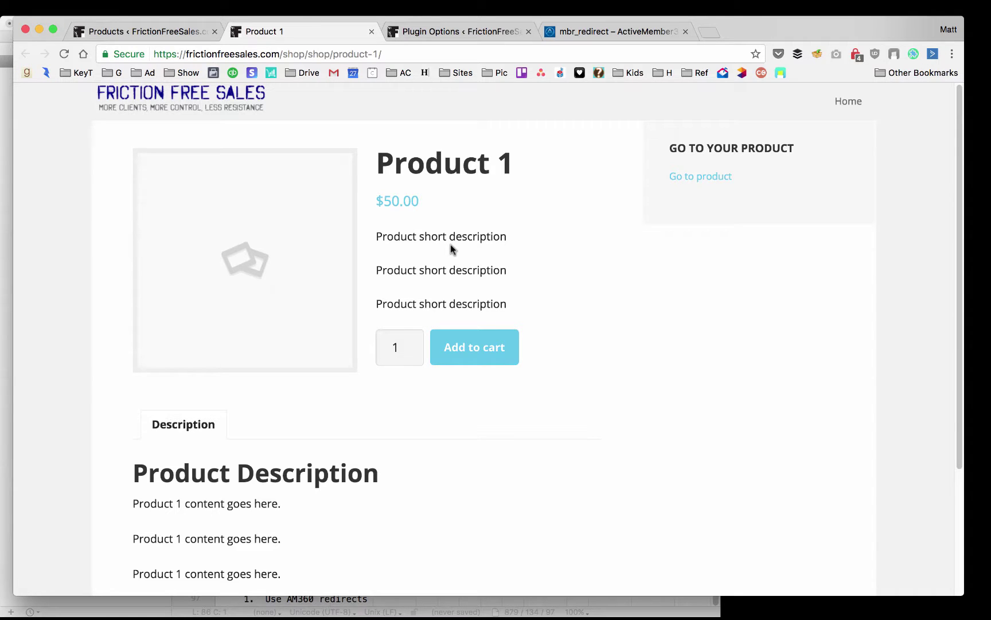
Step: Examine the mbr_redirect autorun example in the ActiveMember360 documentation alongside the Product 1 page
left_click(602, 30)
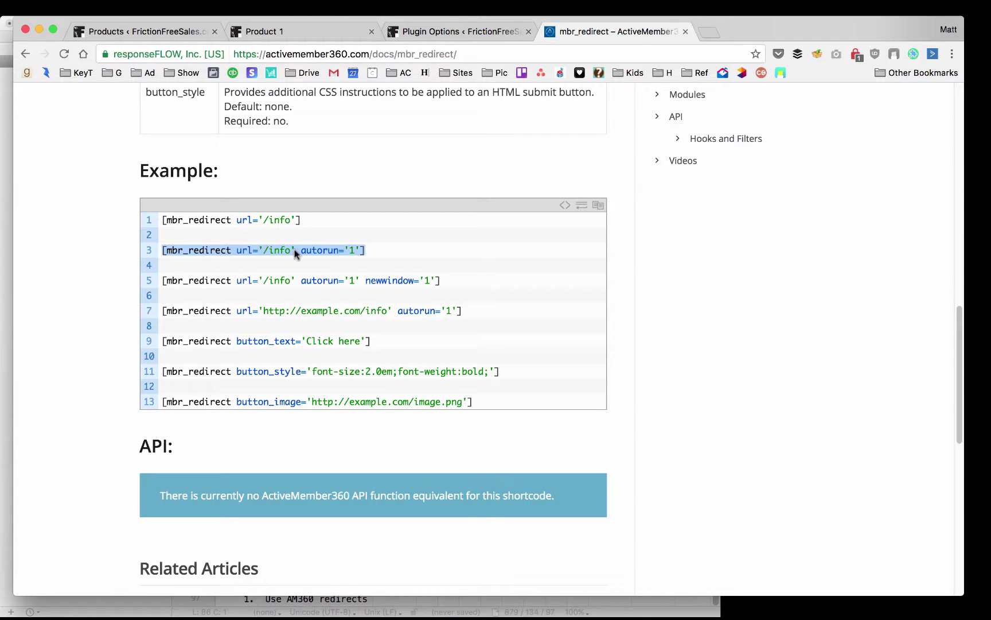
left_click(297, 31)
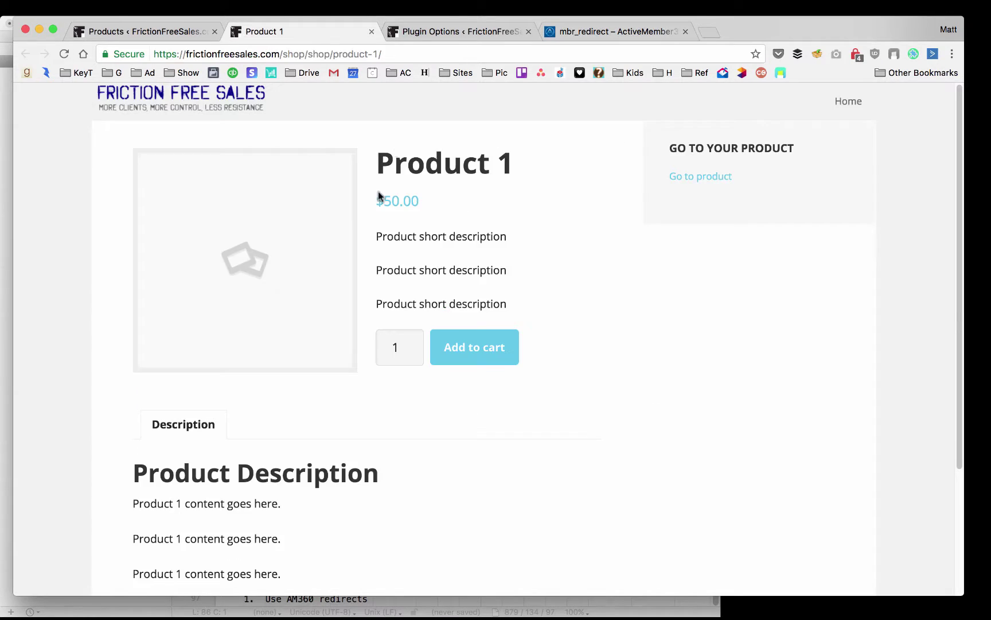
left_click(601, 32)
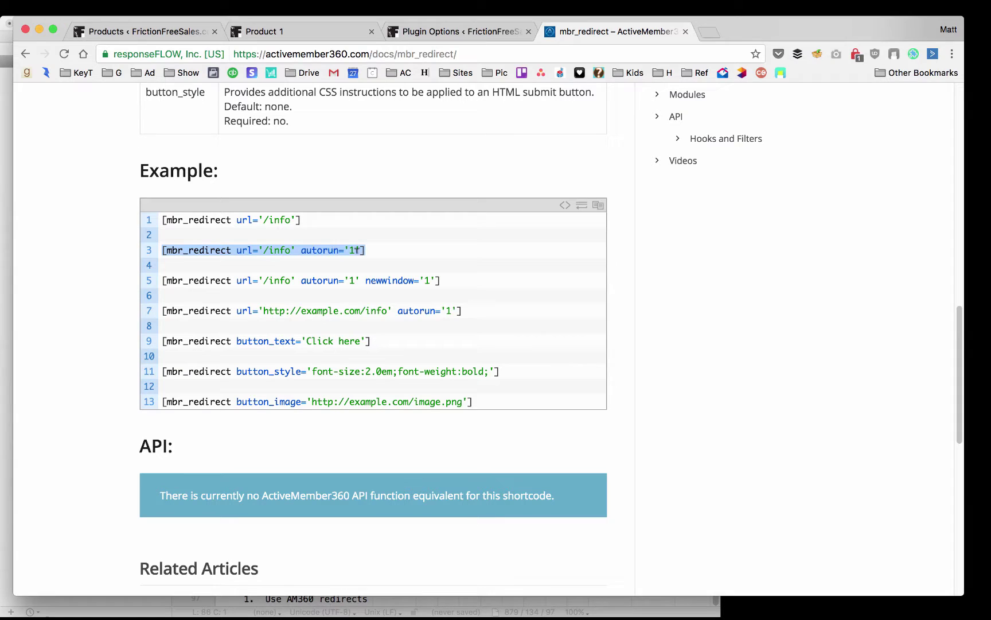
left_click(290, 32)
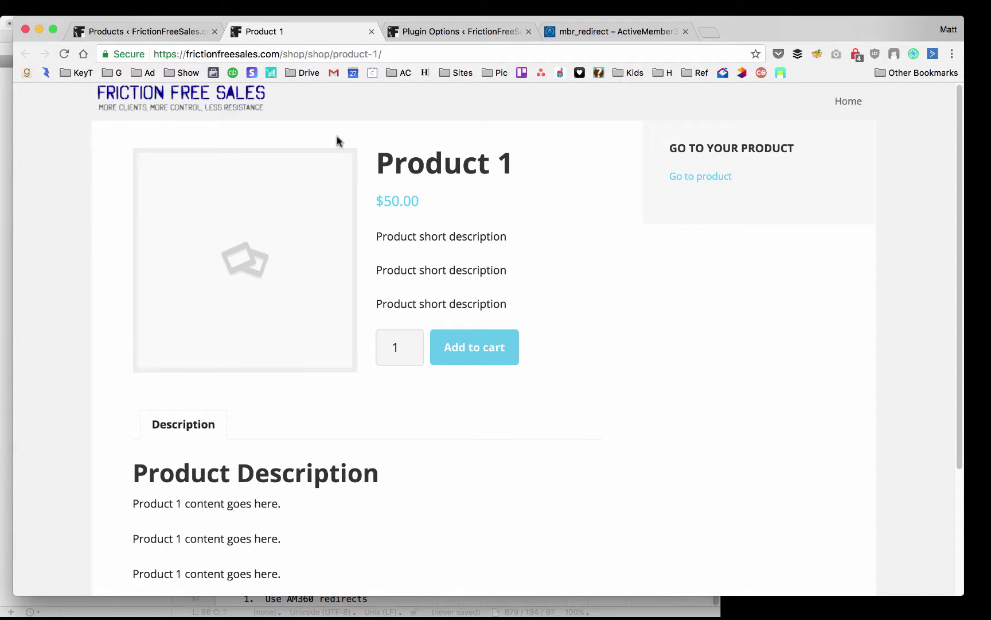
Step: Copy the shortcode [mbr_redirect url='/info' autorun='1'] from the documentation and paste it below the form code in the text editor's untitled text 2
left_click(604, 31)
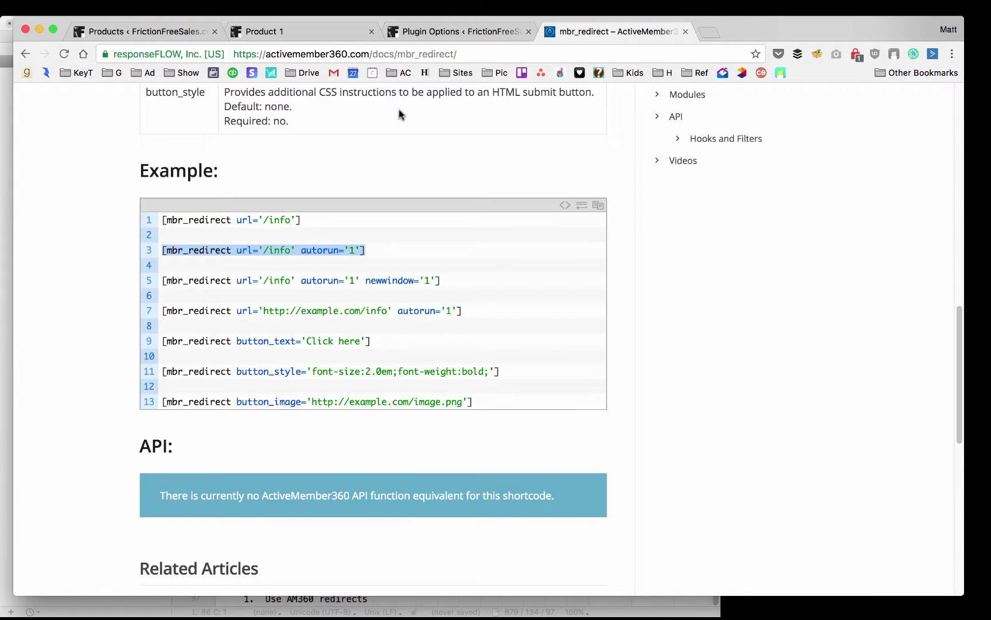
right_click(287, 248)
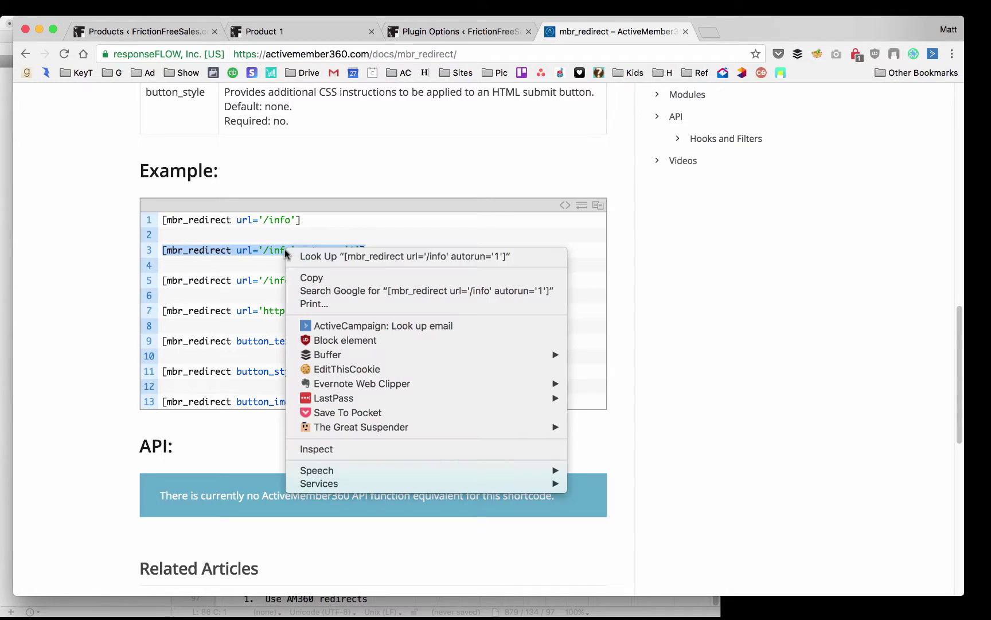
left_click(321, 277)
key("super+Tab")
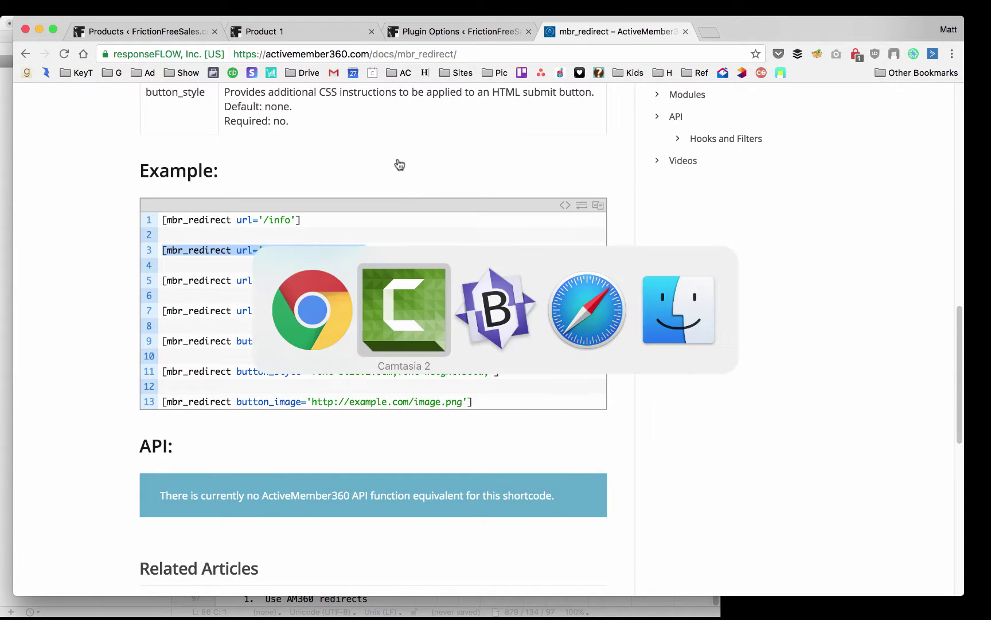
key("super+Tab")
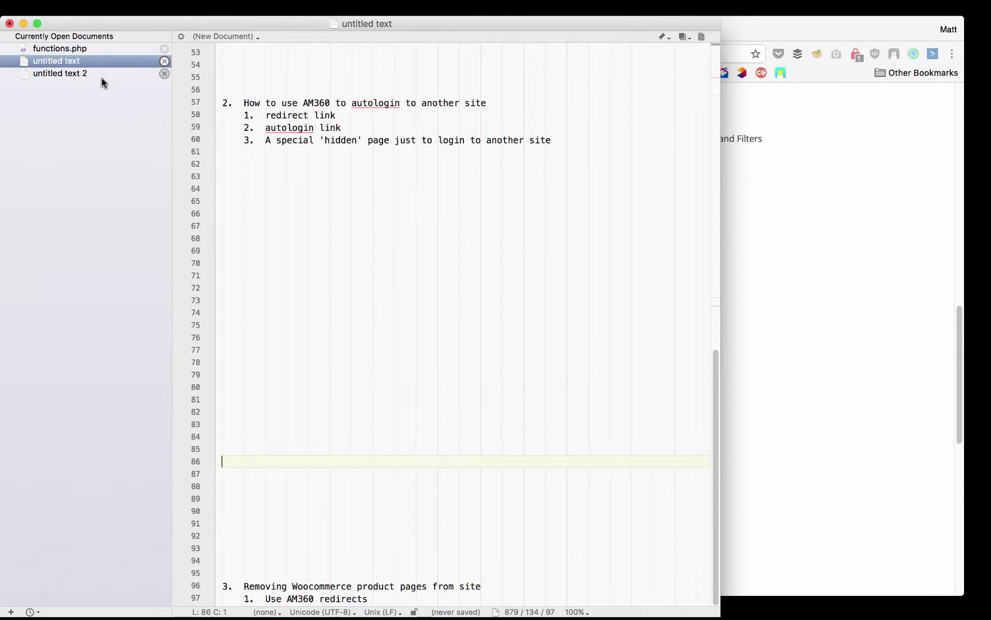
left_click(101, 76)
left_click(365, 291)
key("Return")
key("Return")
key("Return")
key("Return")
key("Return")
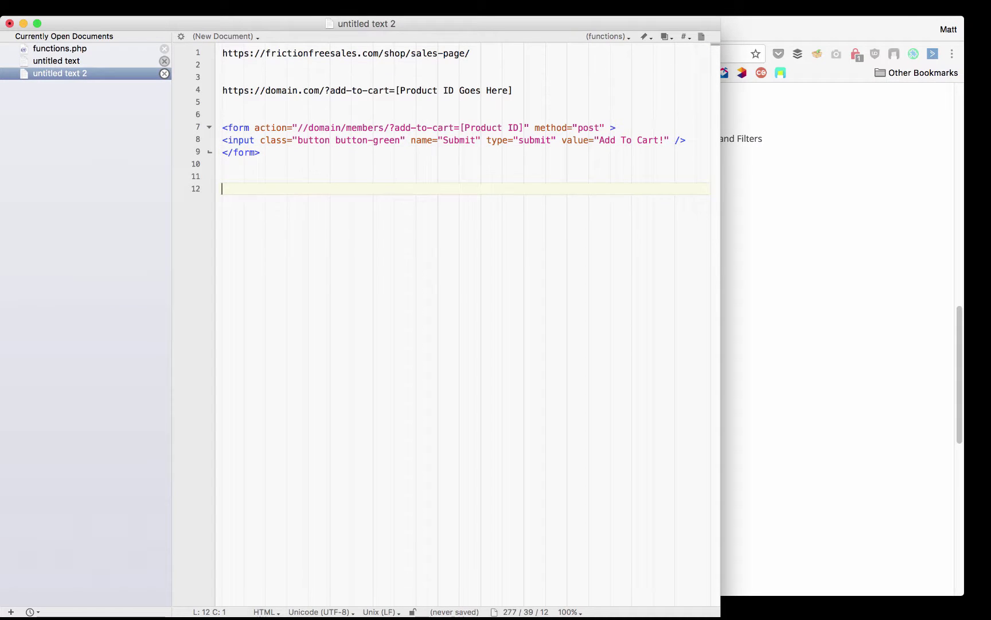
key("super+v")
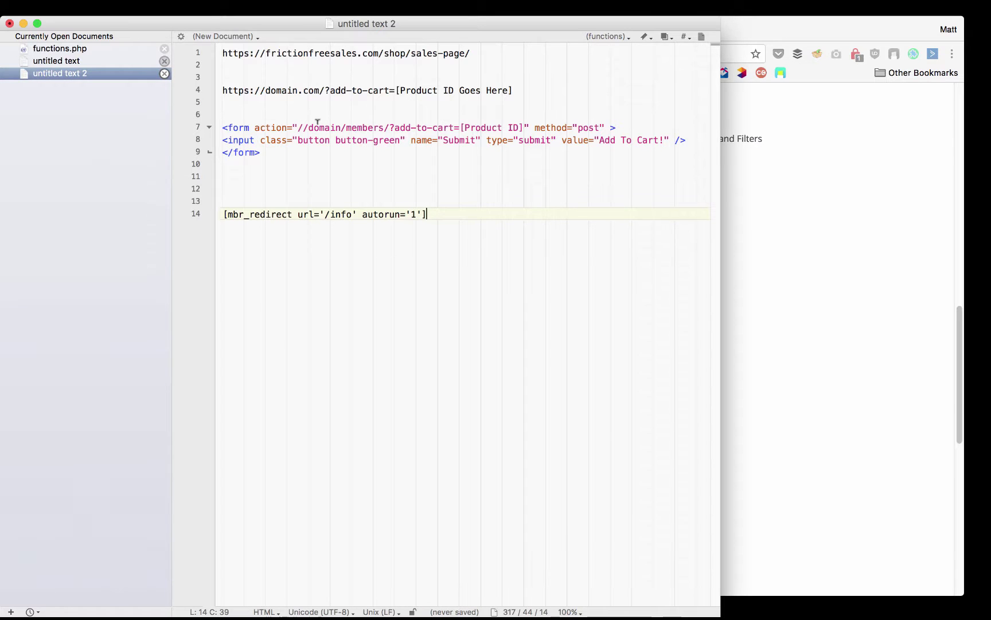
Step: Return to the WooCommerce product list in Chrome and look up the ID of Product 1
left_click(779, 253)
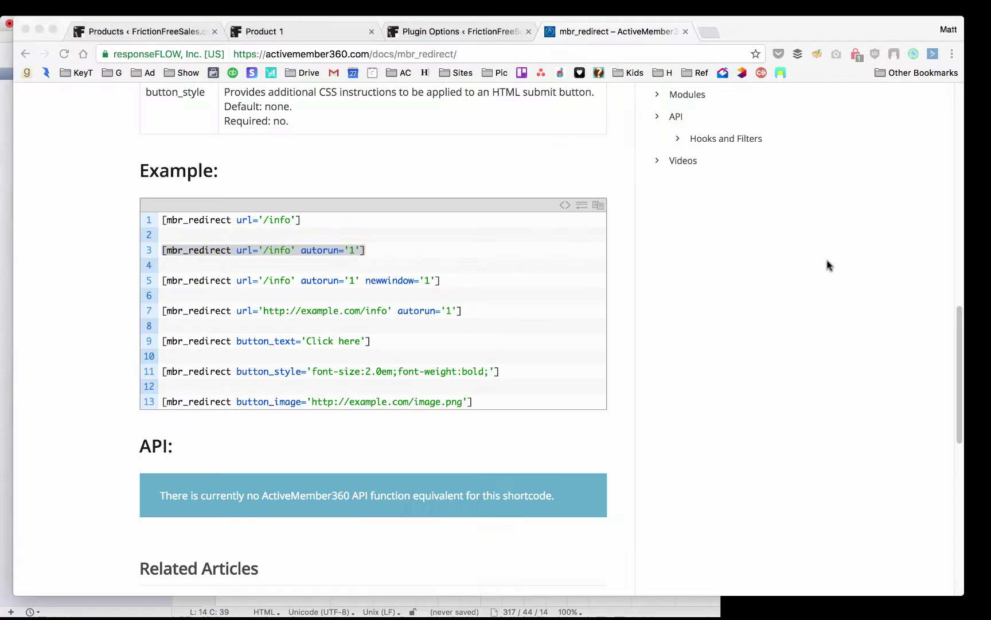
left_click(161, 39)
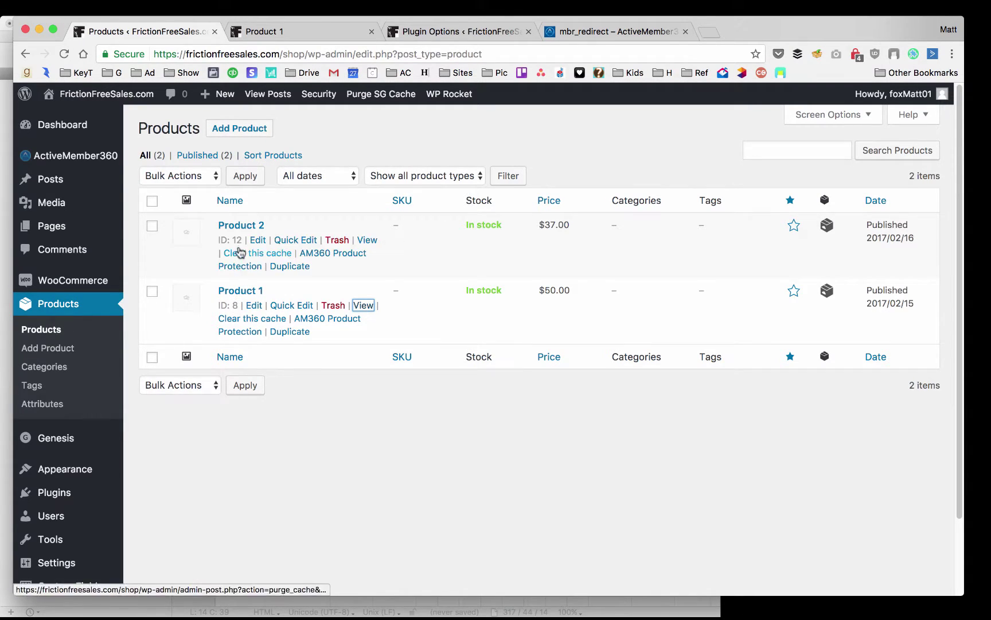
double_click(235, 305)
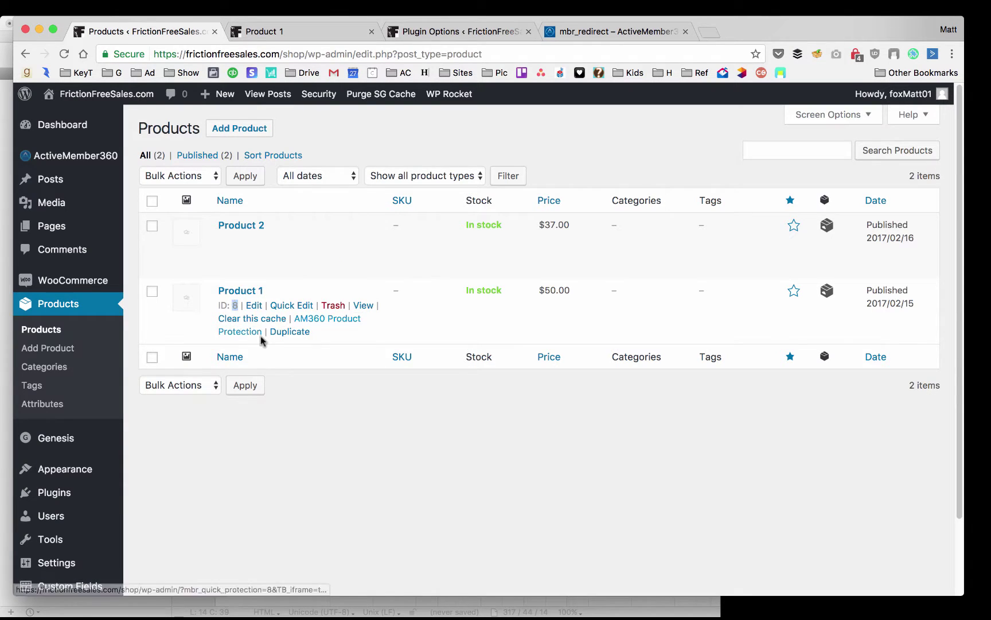
right_click(235, 304)
left_click(556, 485)
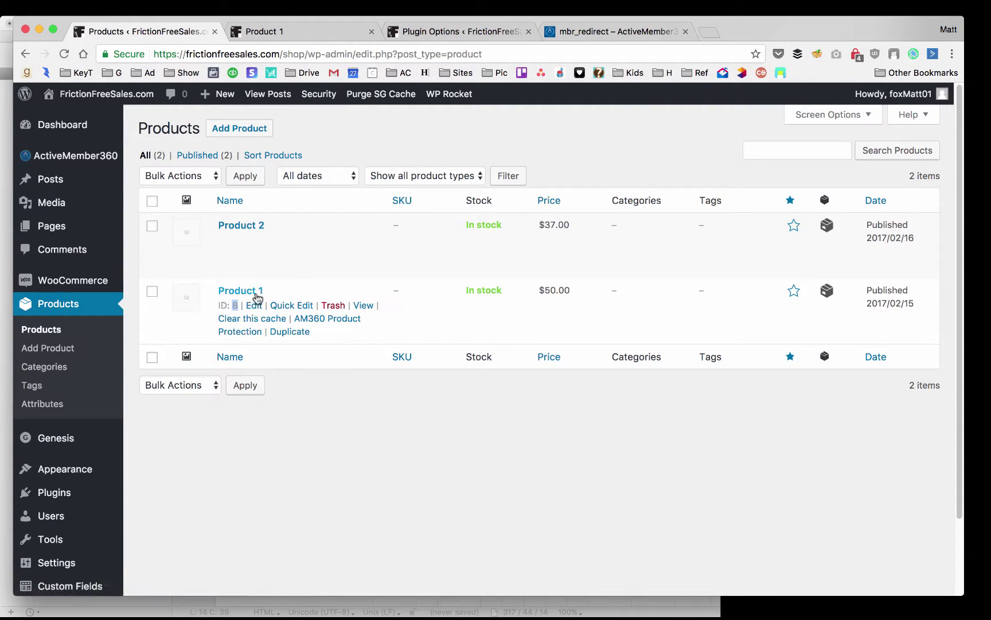
Step: Switch to the text editor and replace the [Product ID Goes Here] placeholder in the add-to-cart link with 8
key("super+Tab")
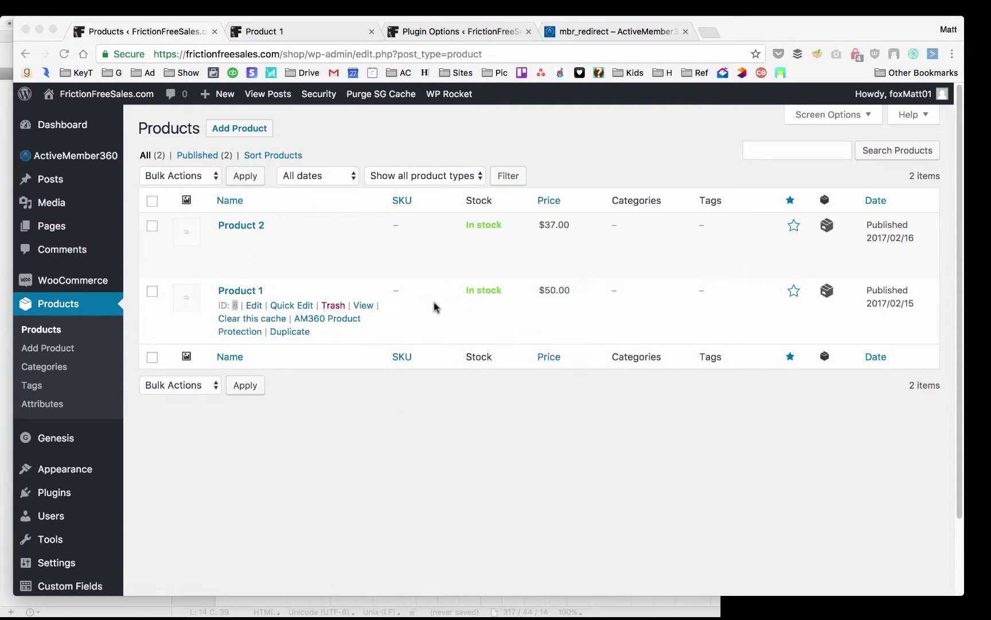
key("super+Tab")
left_click(505, 323)
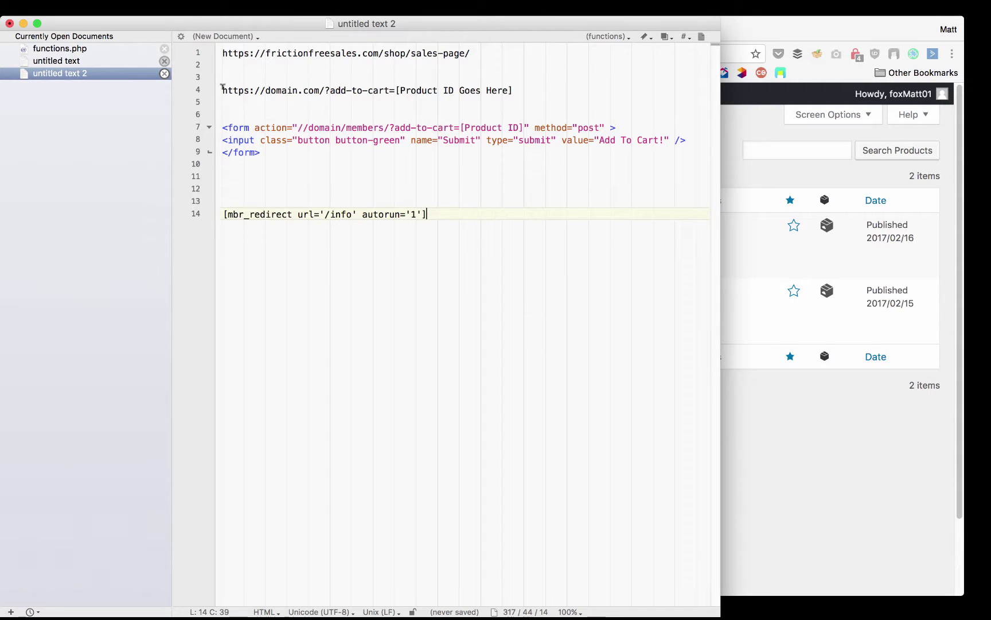
left_click_drag(223, 90, 400, 91)
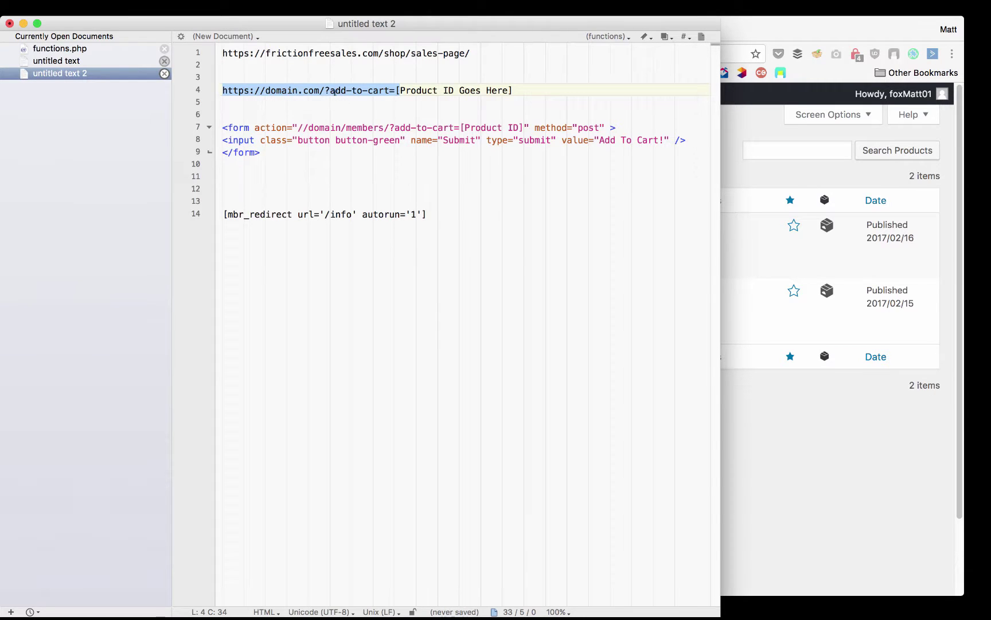
left_click(395, 90)
left_click(515, 90, "shift")
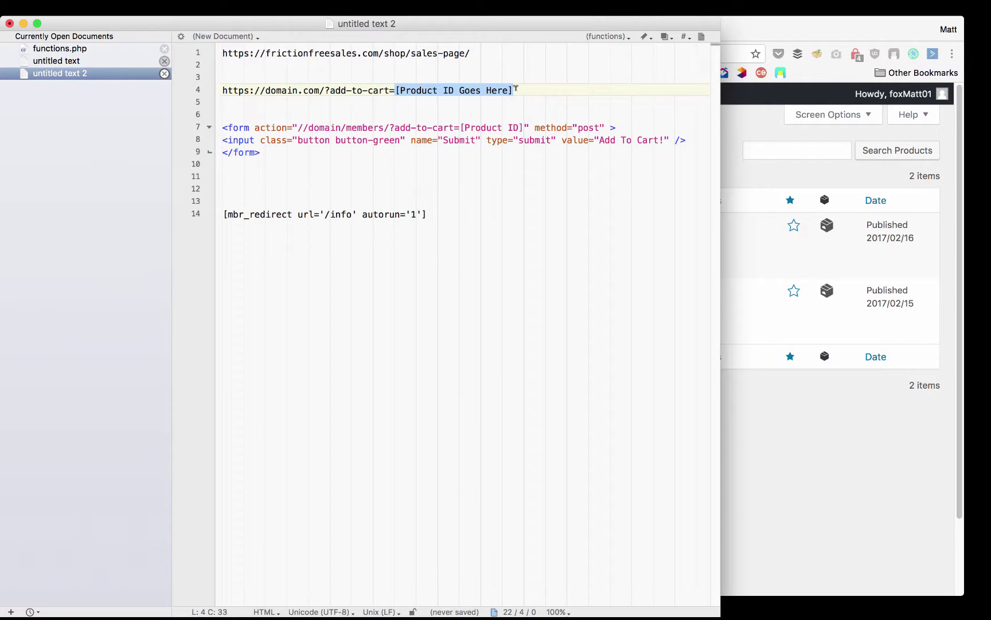
type("8")
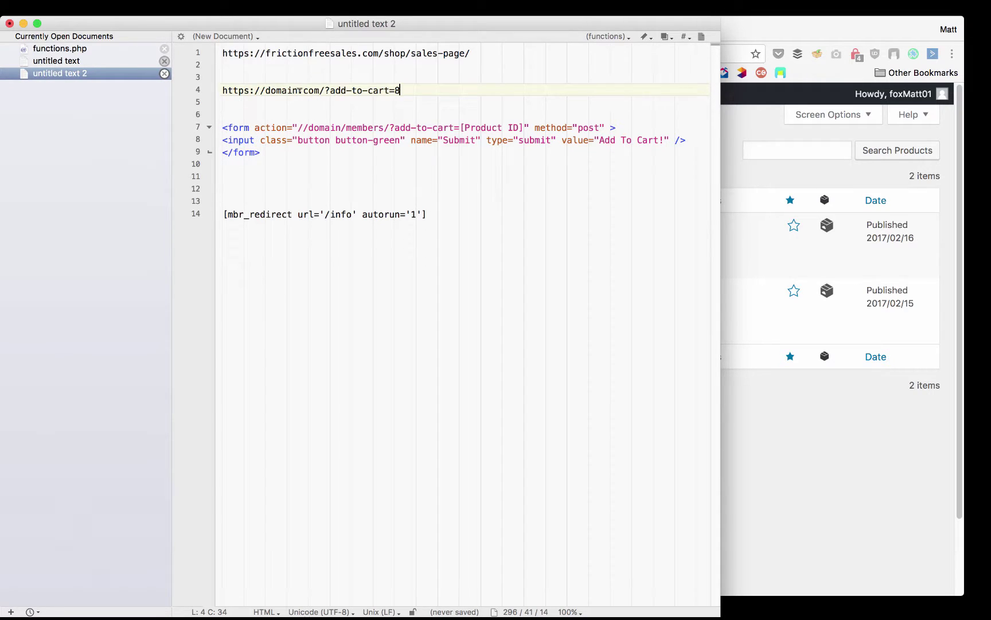
Step: In the text editor's form code, extend the action URL's domain to domain.com and replace the [Product ID] placeholder with 8
left_click(722, 149)
left_click(286, 31)
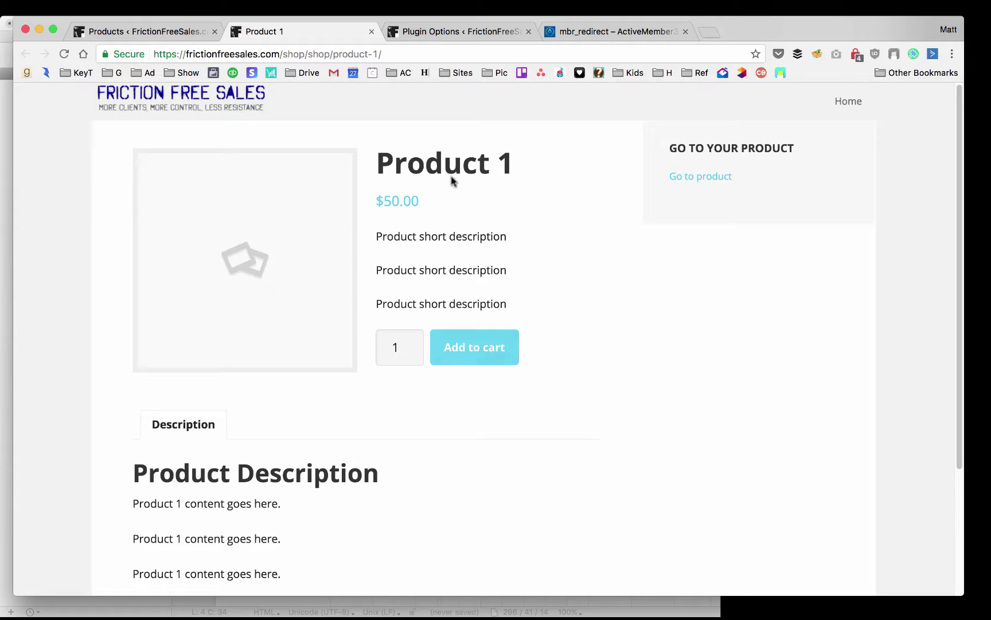
key("super+Tab")
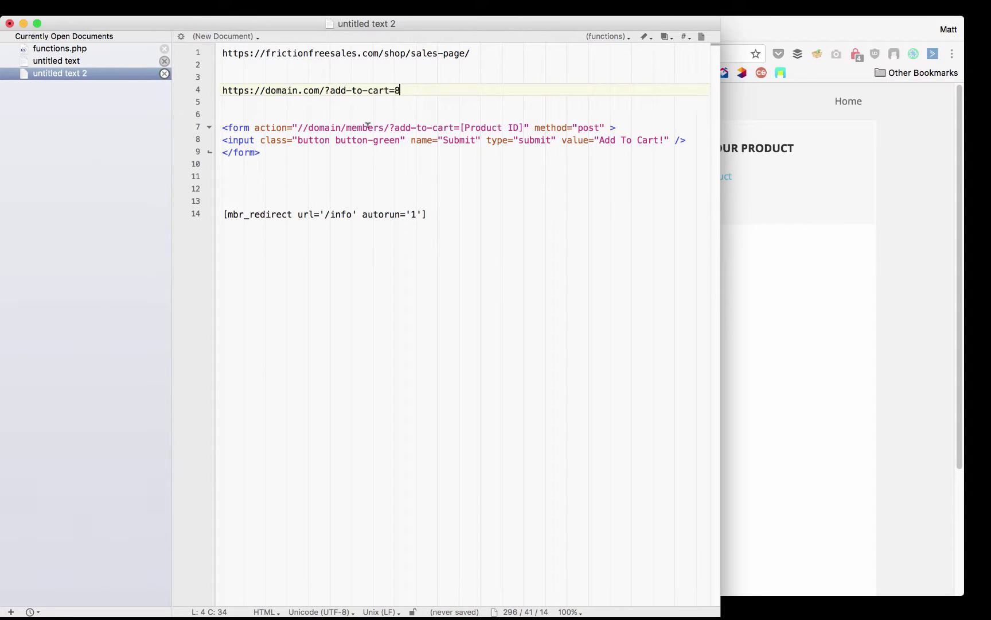
left_click(341, 127)
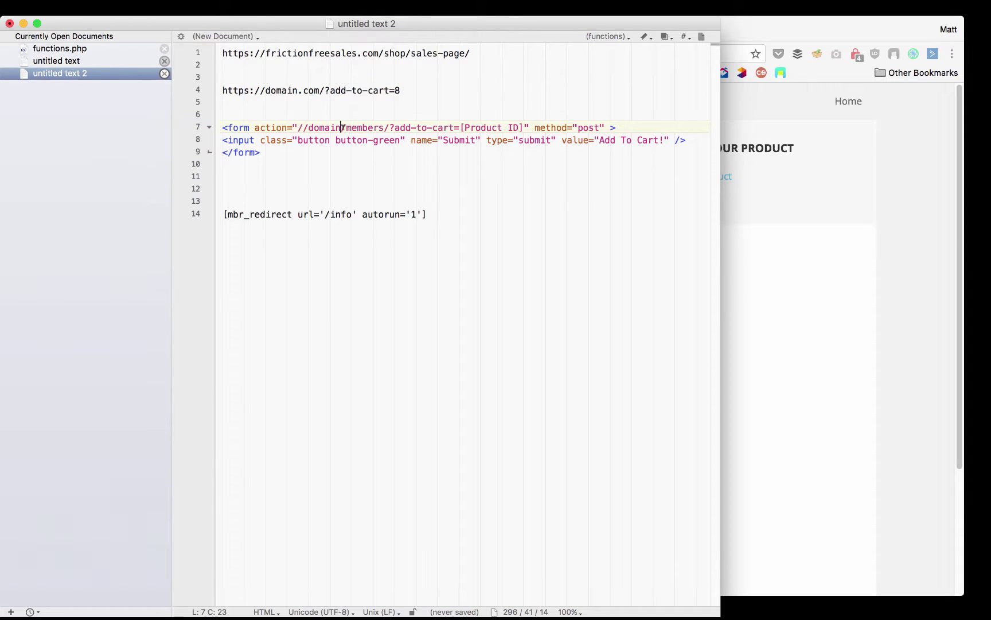
type(".com")
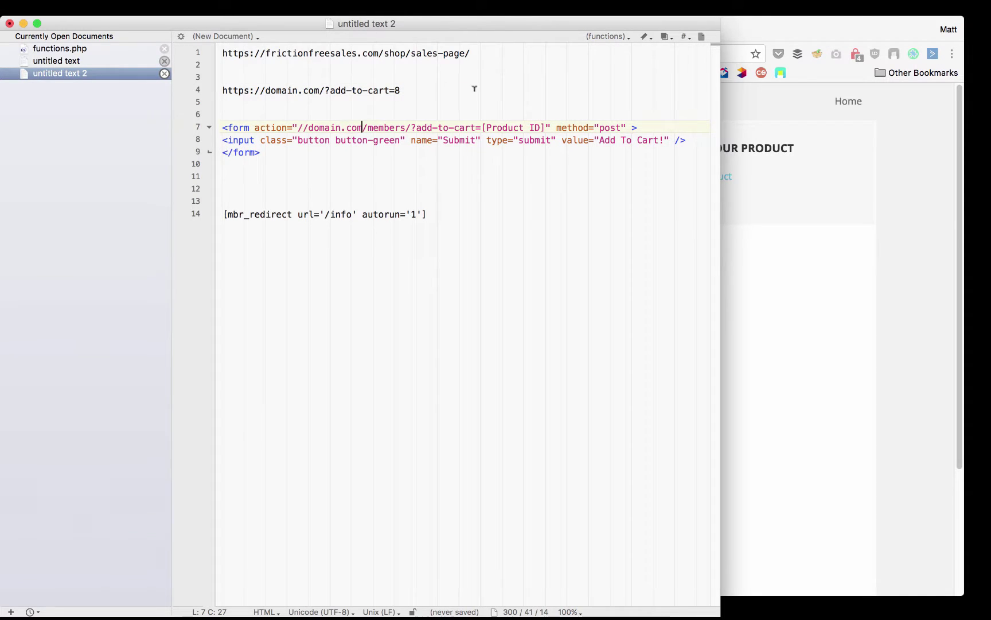
left_click_drag(546, 127, 481, 126)
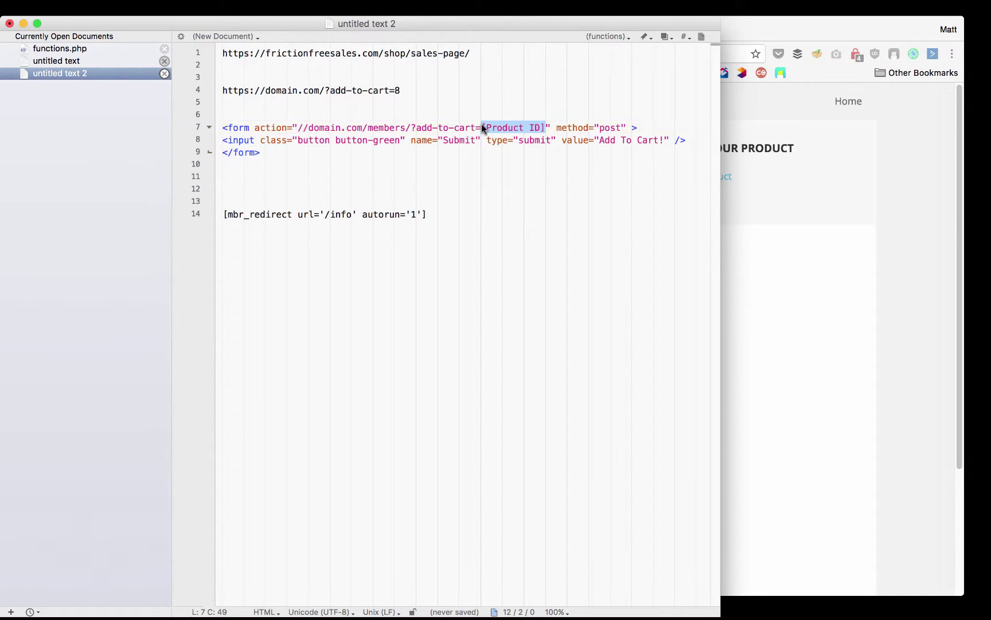
type("8")
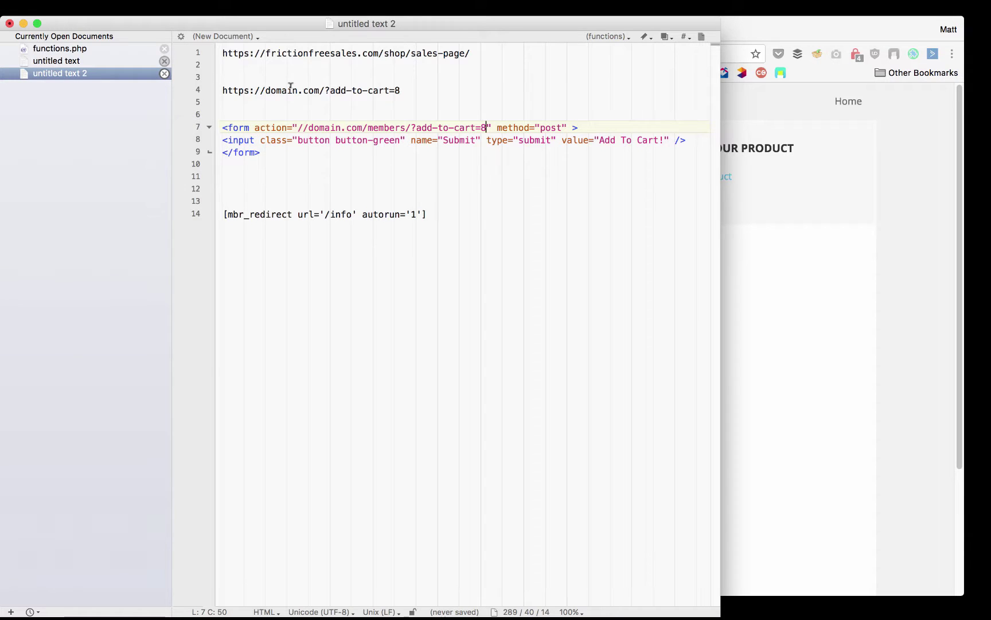
Step: Switch to the WordPress admin in Chrome and open the "sales page" page for editing
left_click_drag(483, 50, 223, 54)
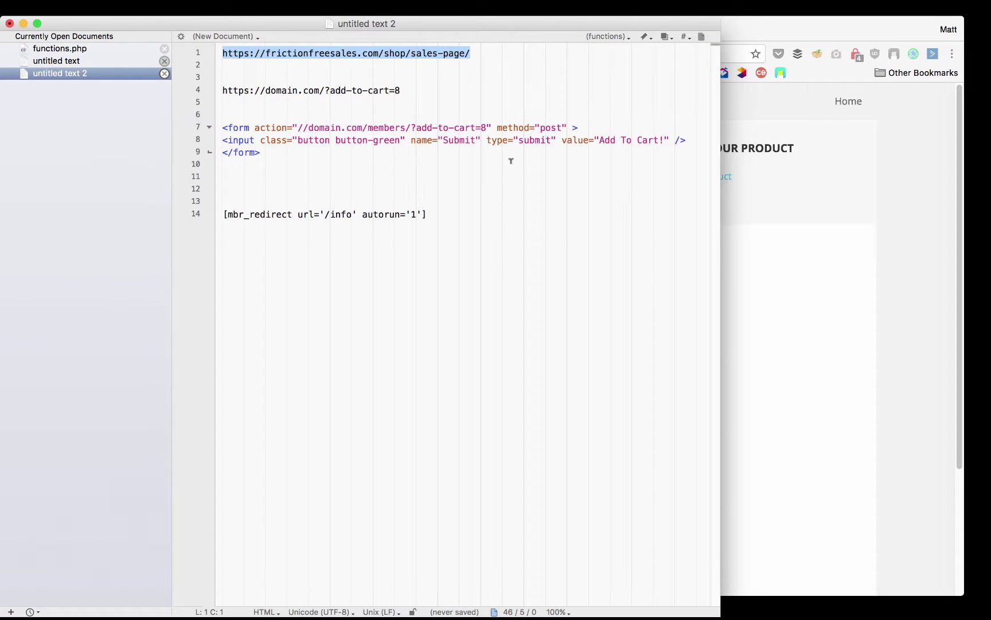
left_click(732, 227)
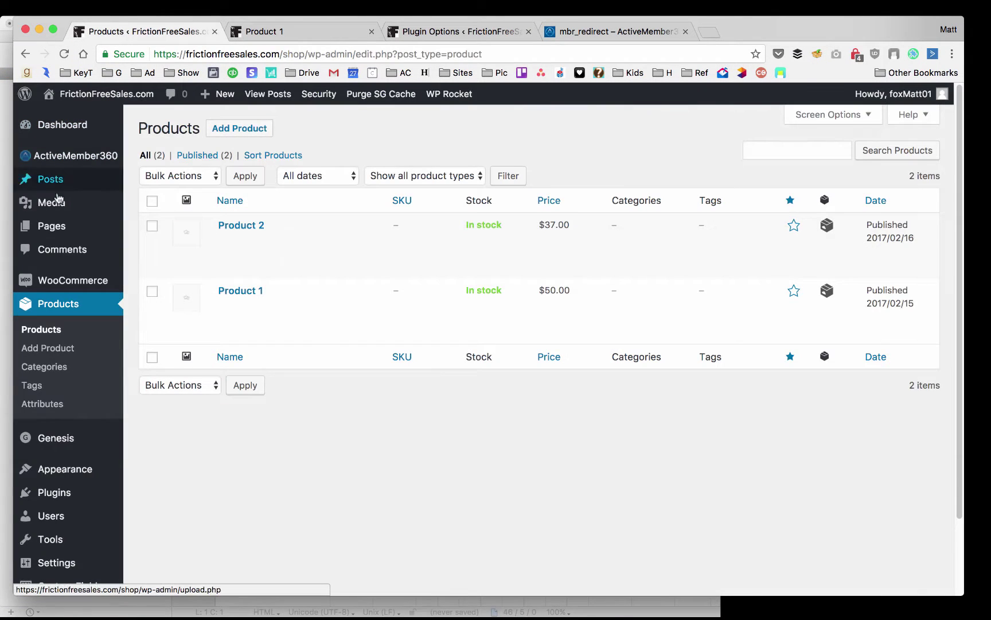
left_click(61, 228)
key("super+Tab")
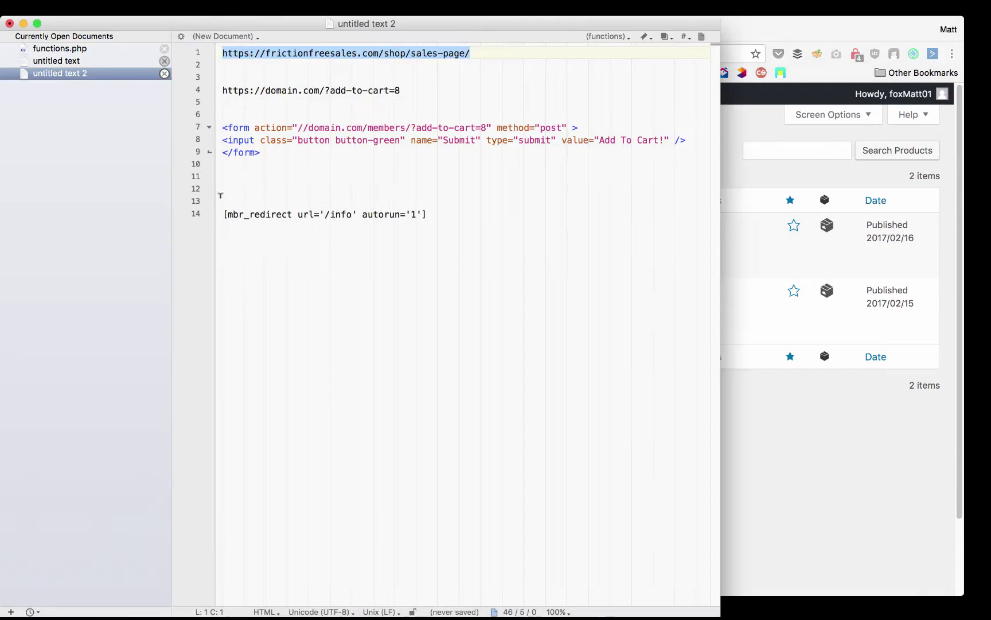
key("super+Tab")
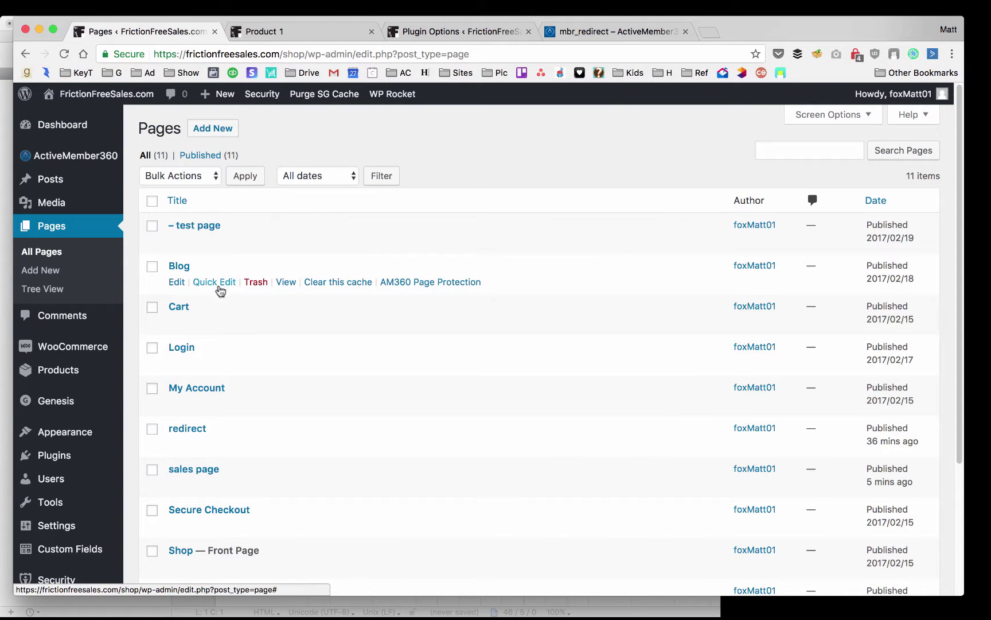
scroll(224, 321, "down", 1)
left_click(176, 466)
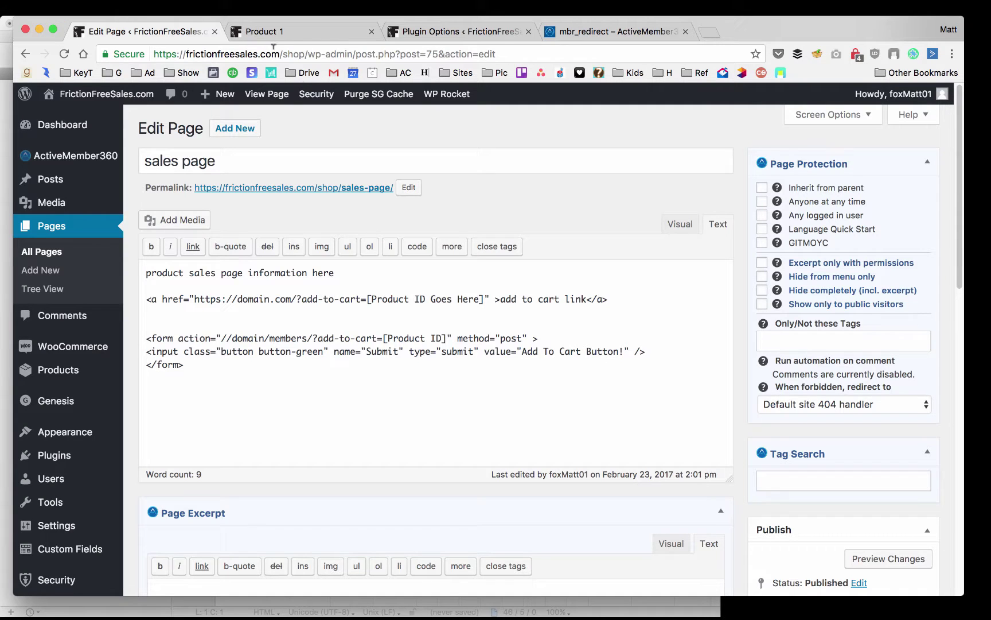
left_click_drag(308, 54, 153, 54)
key("super+c")
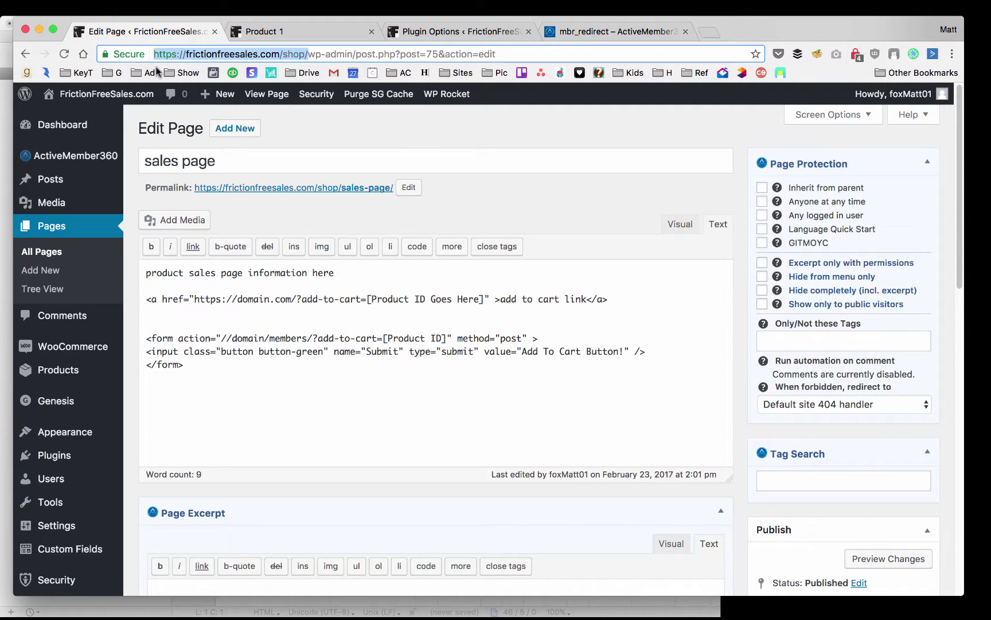
left_click_drag(296, 298, 194, 298)
key("super+v")
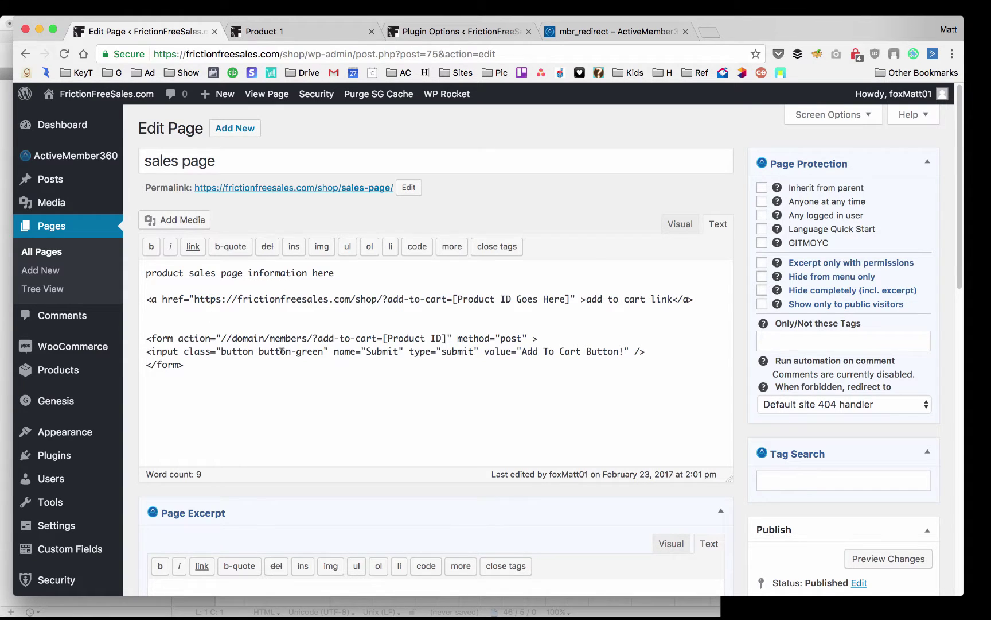
left_click_drag(313, 338, 220, 338)
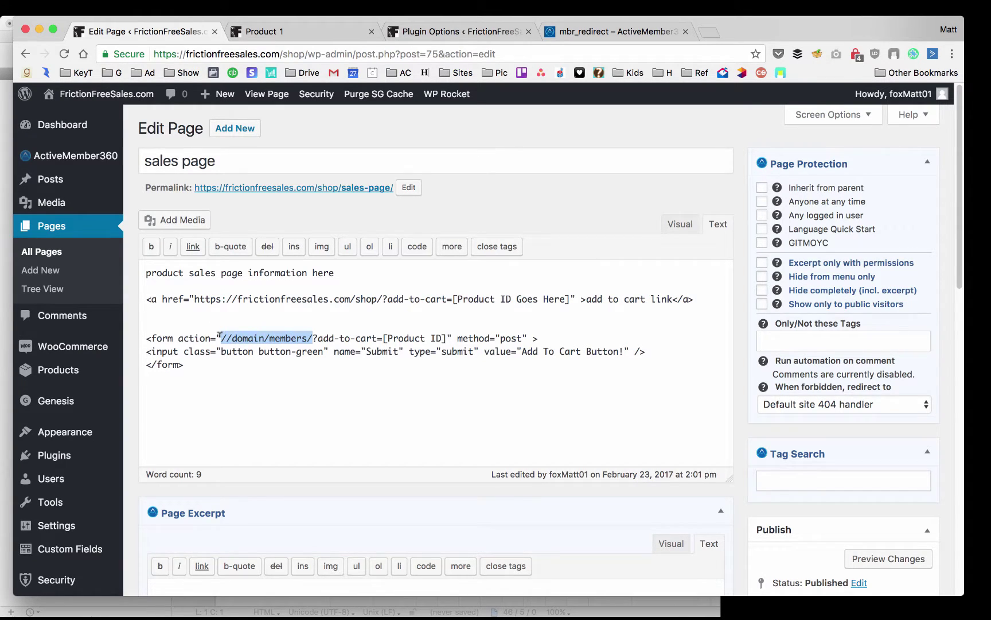
key("super+v")
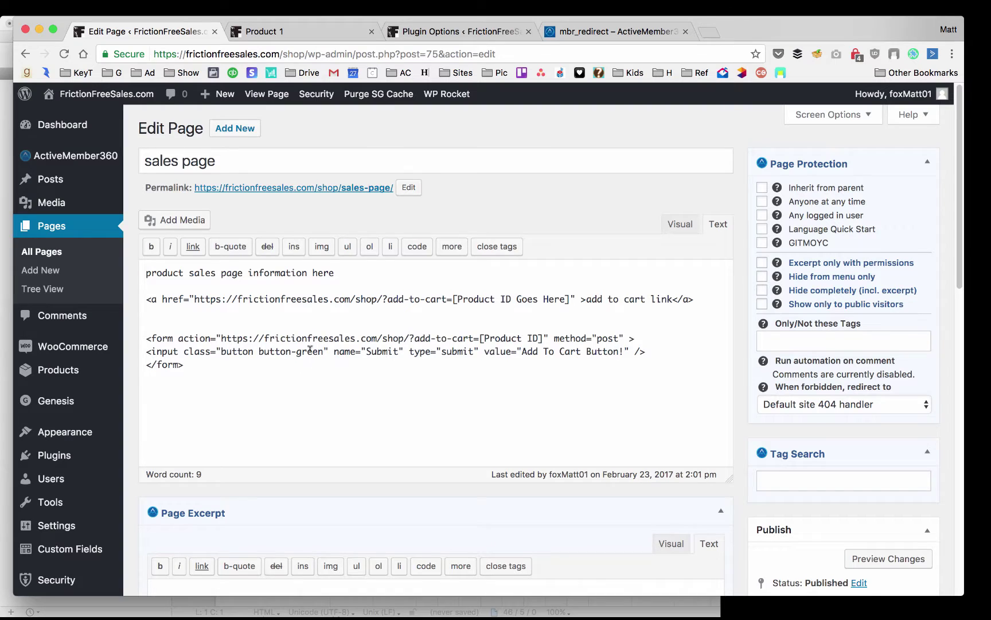
left_click_drag(205, 298, 383, 298)
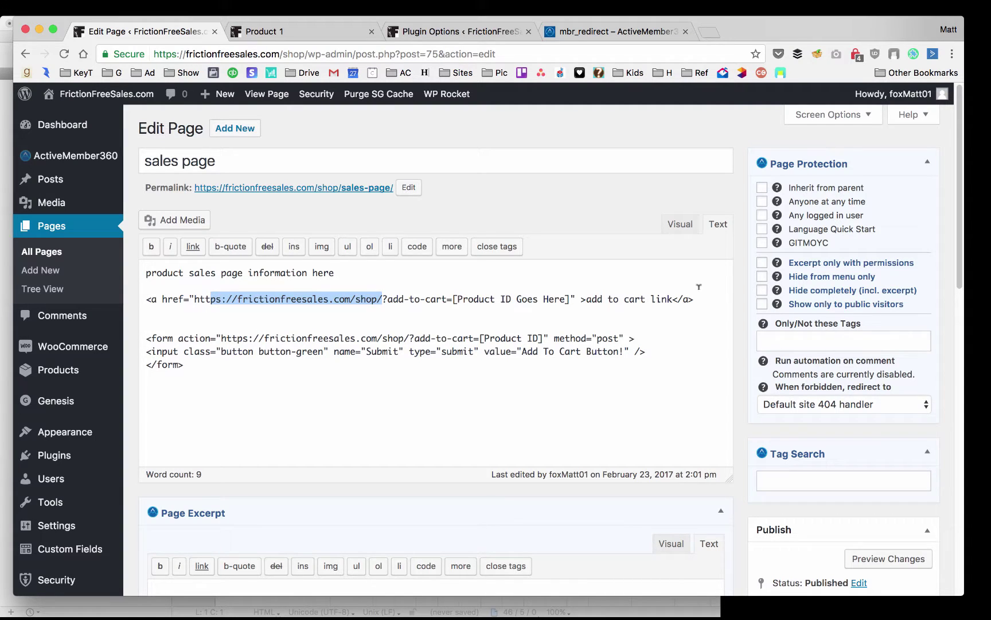
Step: Check how the link and button look in the visual editor, and return to the code to review the link address
left_click(683, 226)
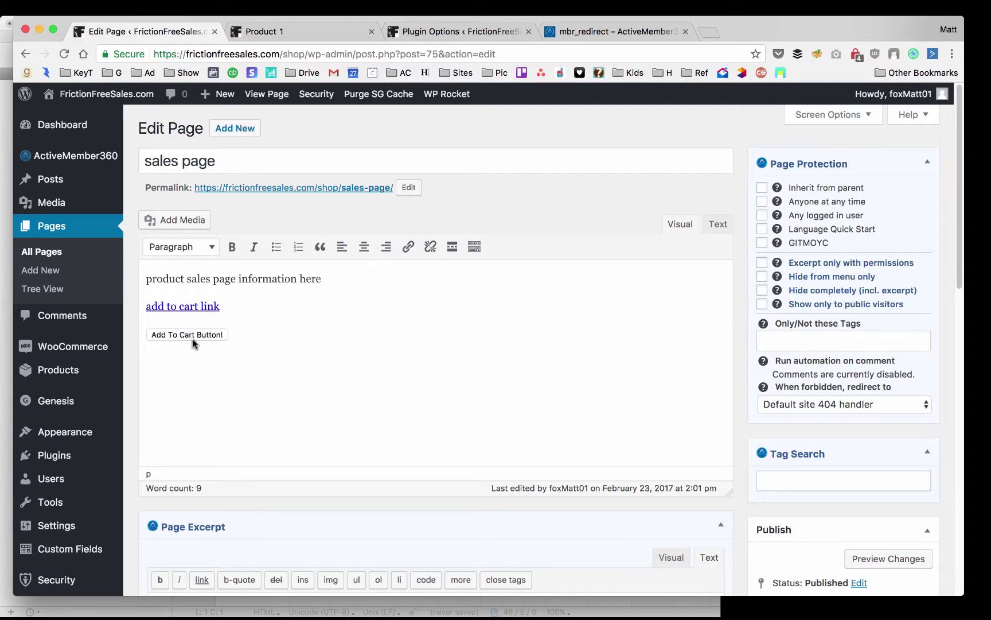
left_click(717, 223)
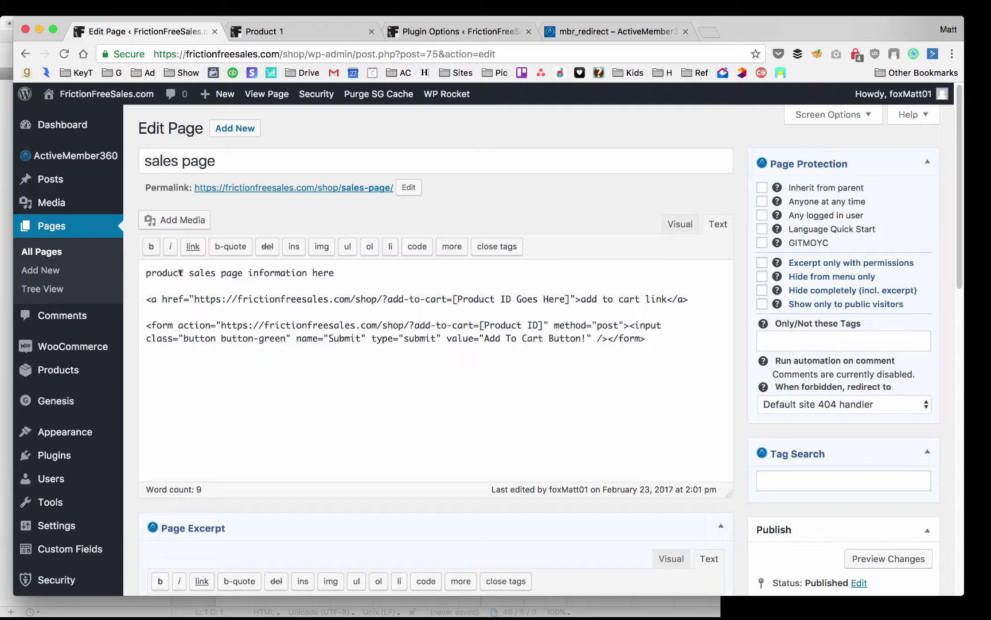
left_click_drag(358, 270, 156, 266)
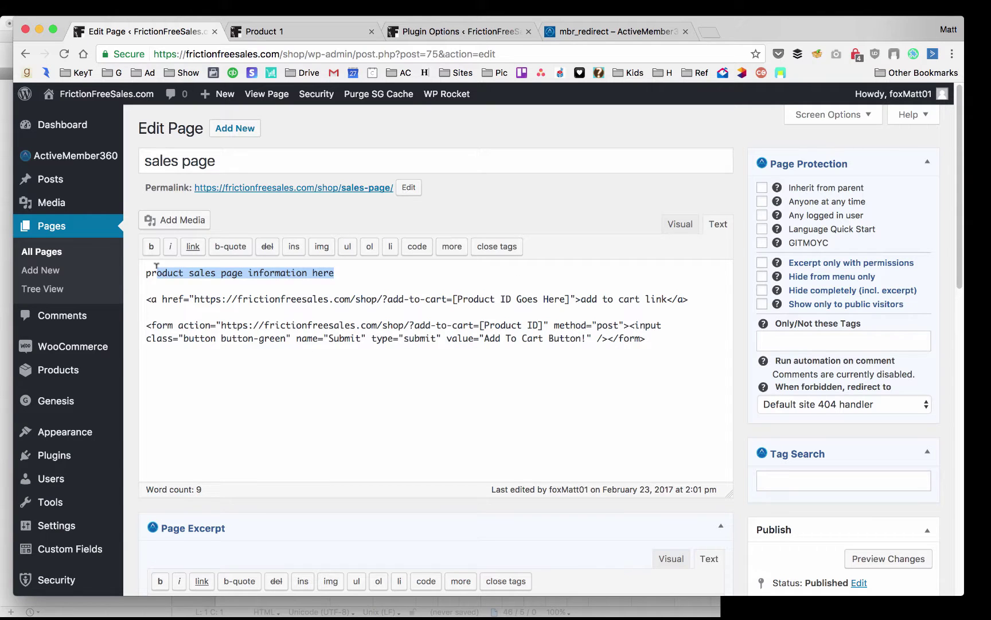
left_click(349, 272)
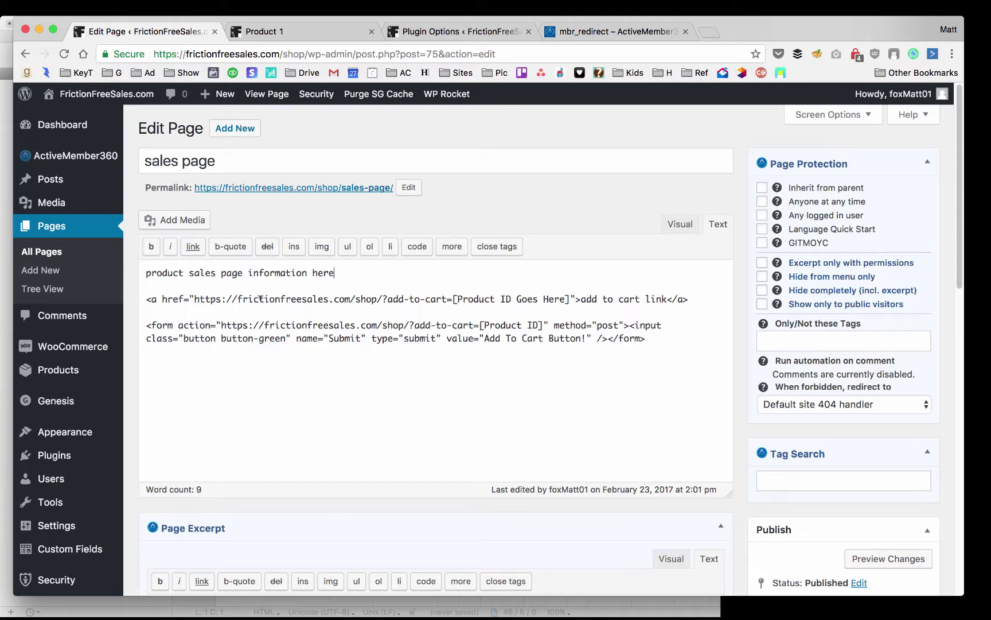
left_click_drag(197, 297, 447, 297)
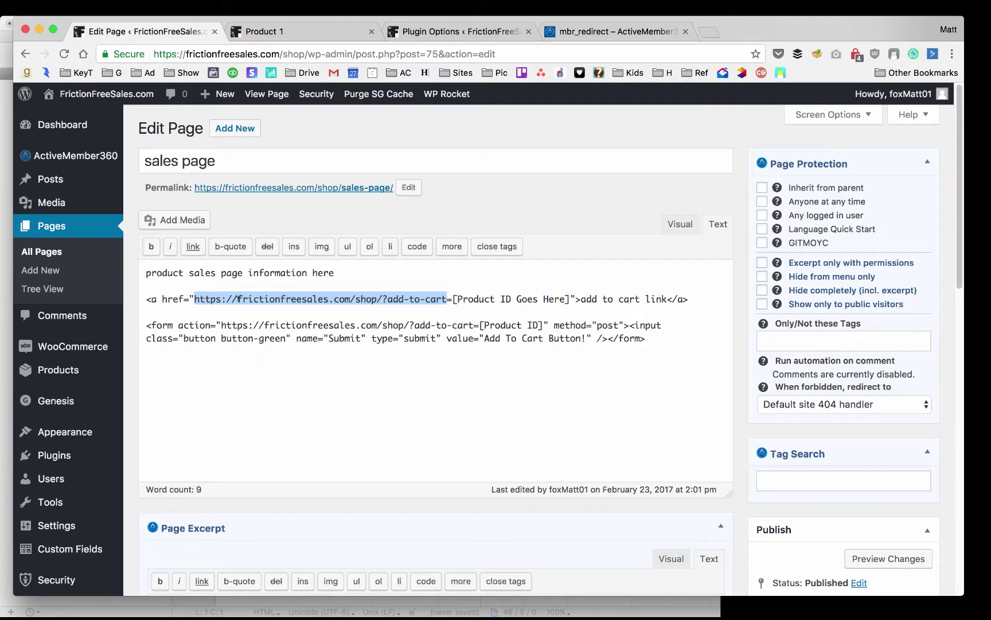
Step: Replace the product ID placeholders in the add to cart link and the form's action URL with 8, and update the sales page
left_click_drag(453, 299, 572, 294)
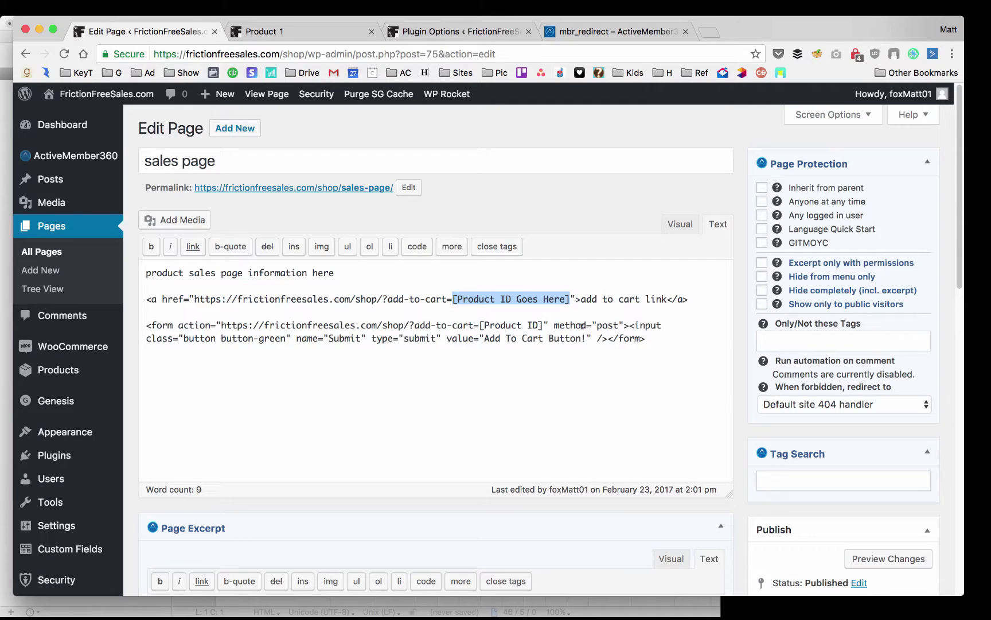
type("8")
left_click_drag(480, 325, 541, 325)
type("8")
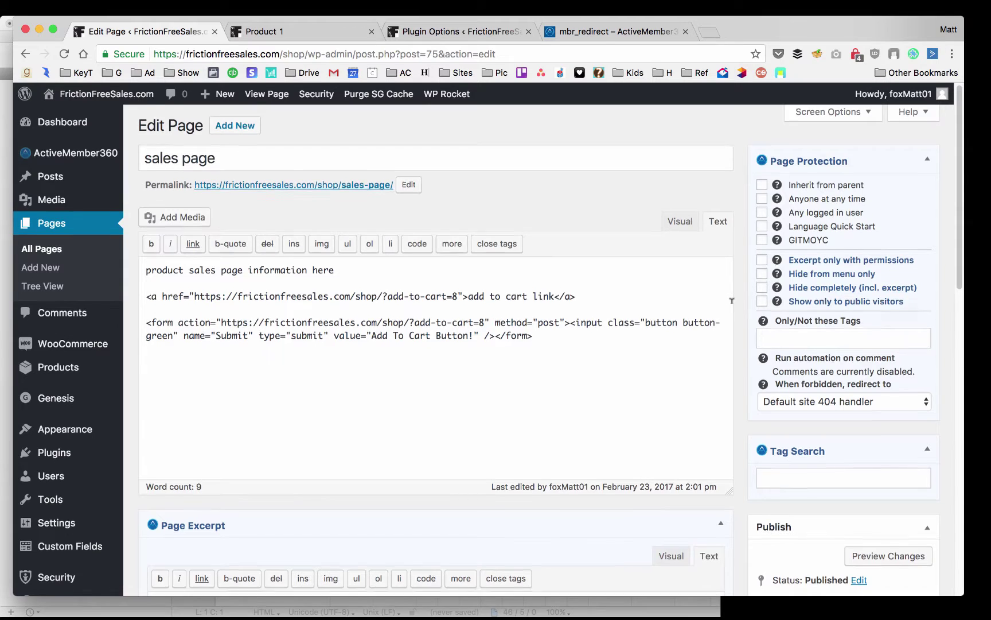
scroll(631, 373, "down", 5)
left_click(918, 488)
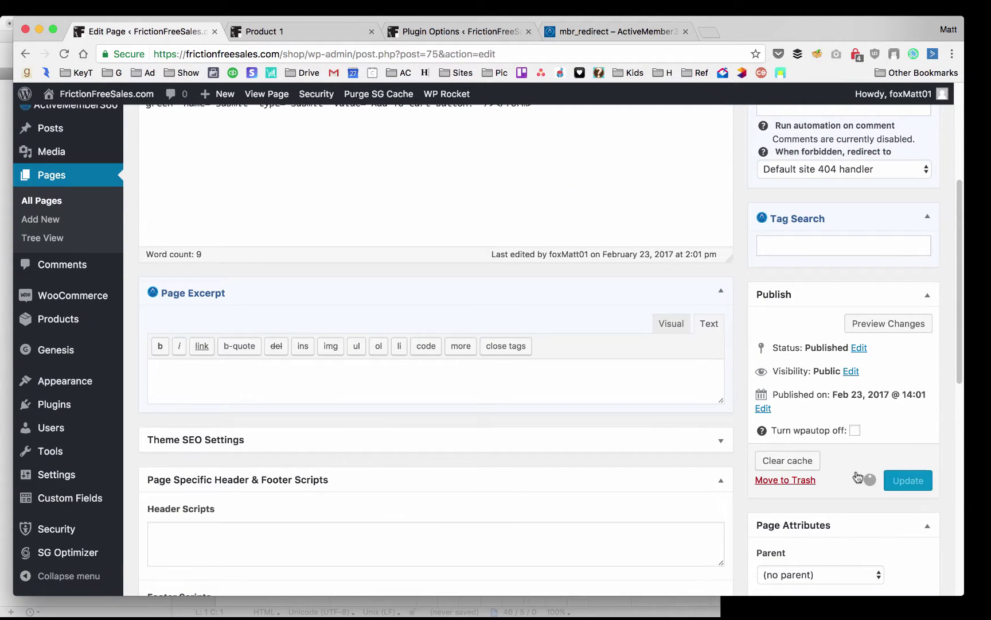
scroll(738, 325, "up", 3)
scroll(739, 325, "up", 3)
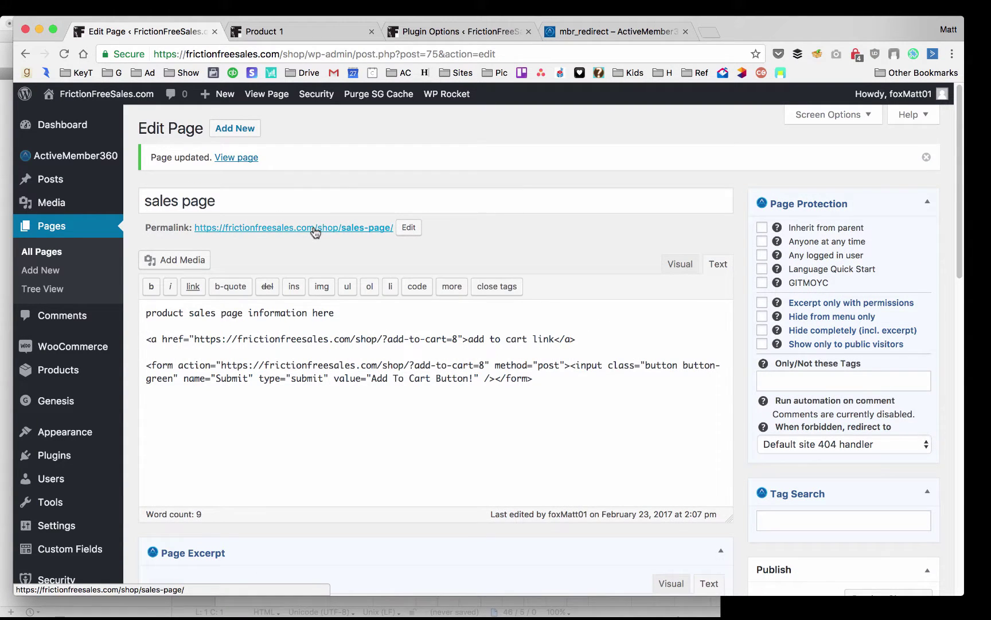
Step: Switch to the text editor, copy the sales page URL and use it to replace /info in the mbr_redirect shortcode
key("super+Tab")
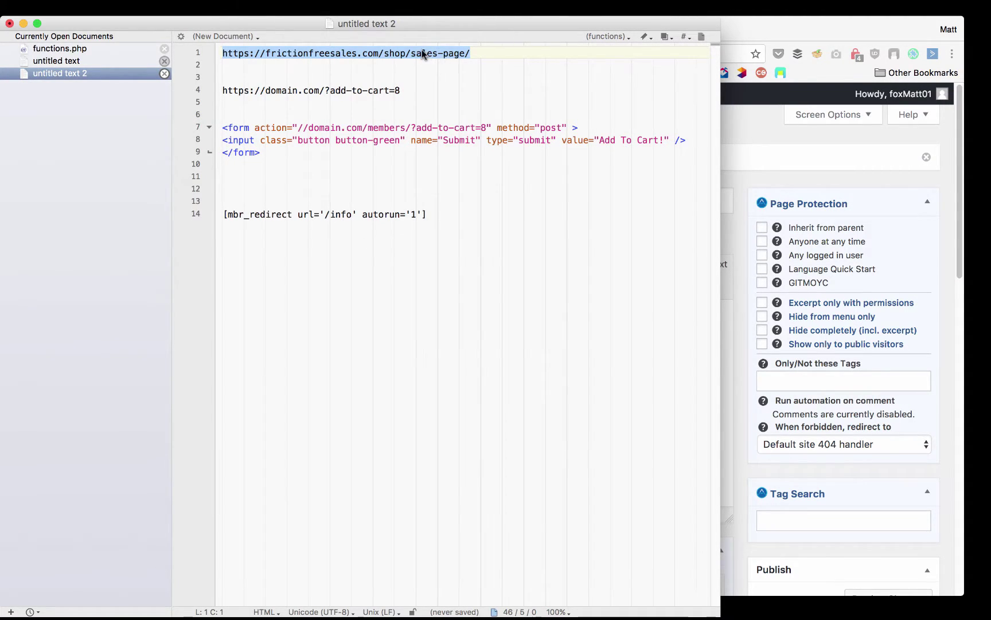
right_click(450, 54)
left_click(451, 92)
left_click_drag(351, 214, 325, 214)
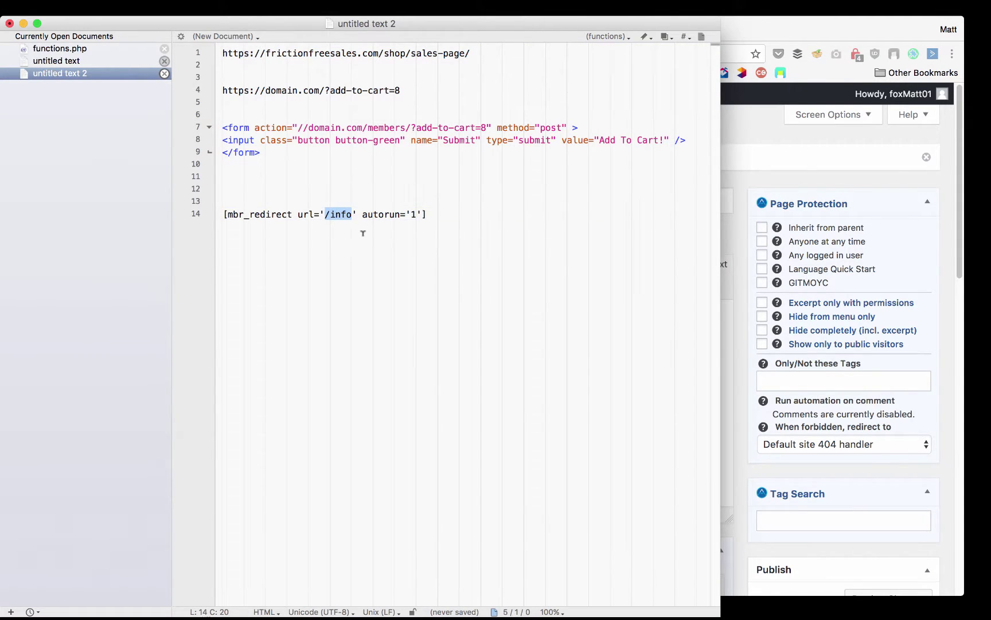
key("cmd+v")
Step: Copy the complete mbr_redirect shortcode, switch to the WordPress admin in Chrome and open Product 1 for editing
left_click_drag(654, 212, 220, 214)
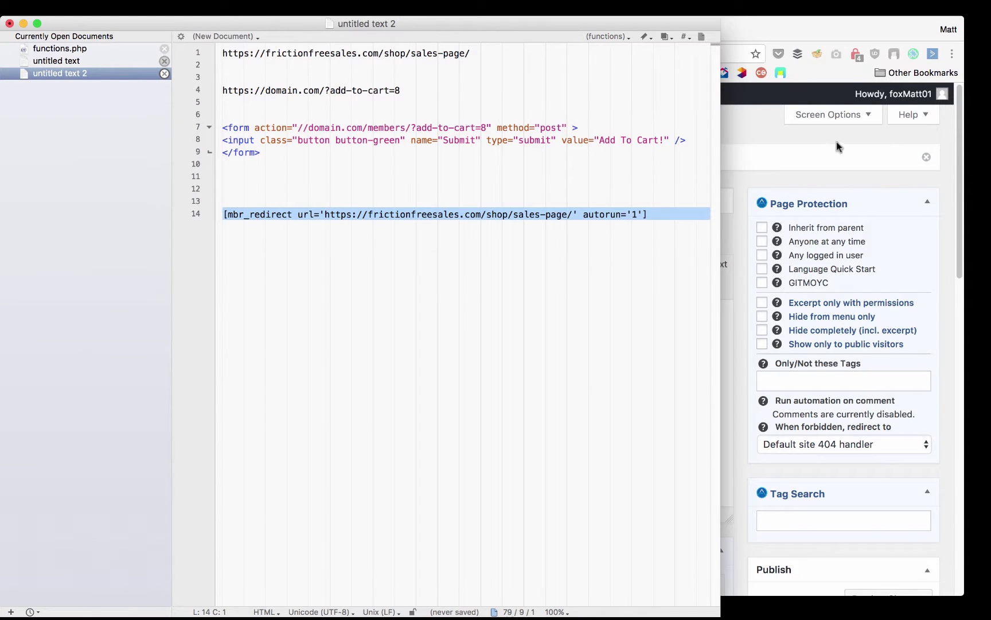
left_click(744, 184)
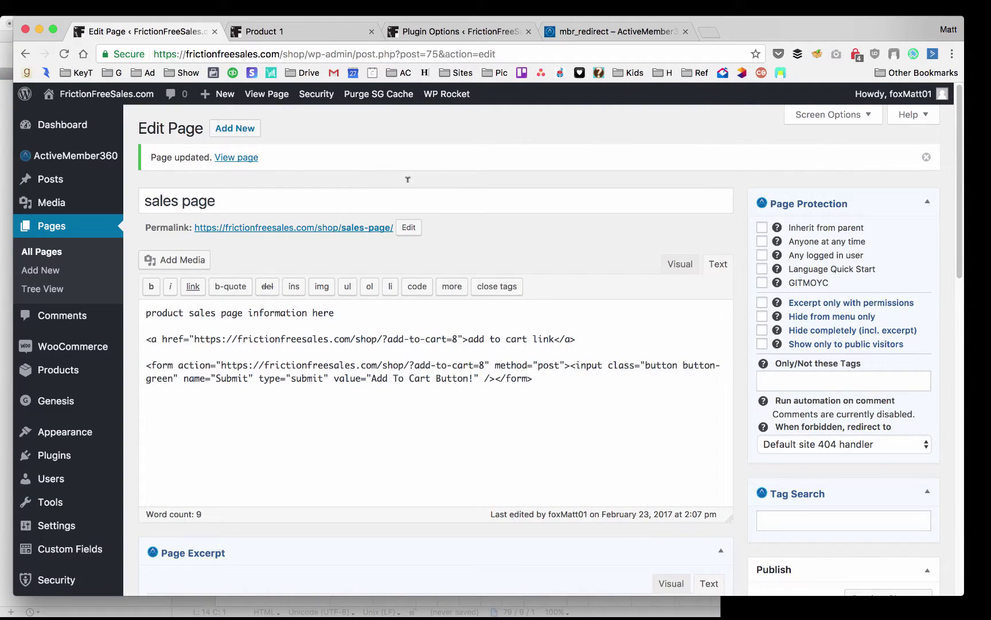
left_click(61, 372)
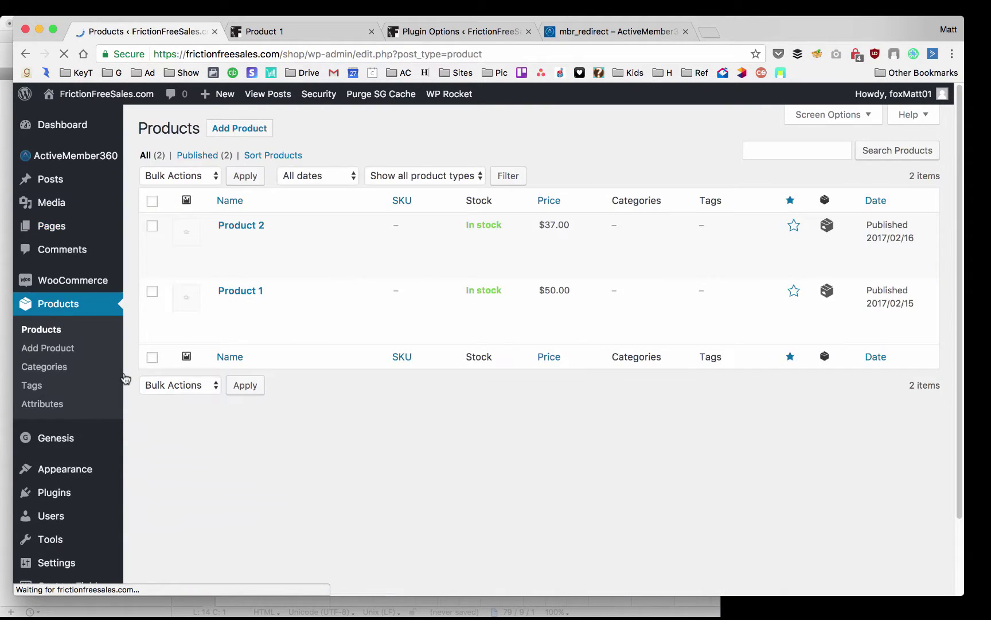
left_click(254, 306)
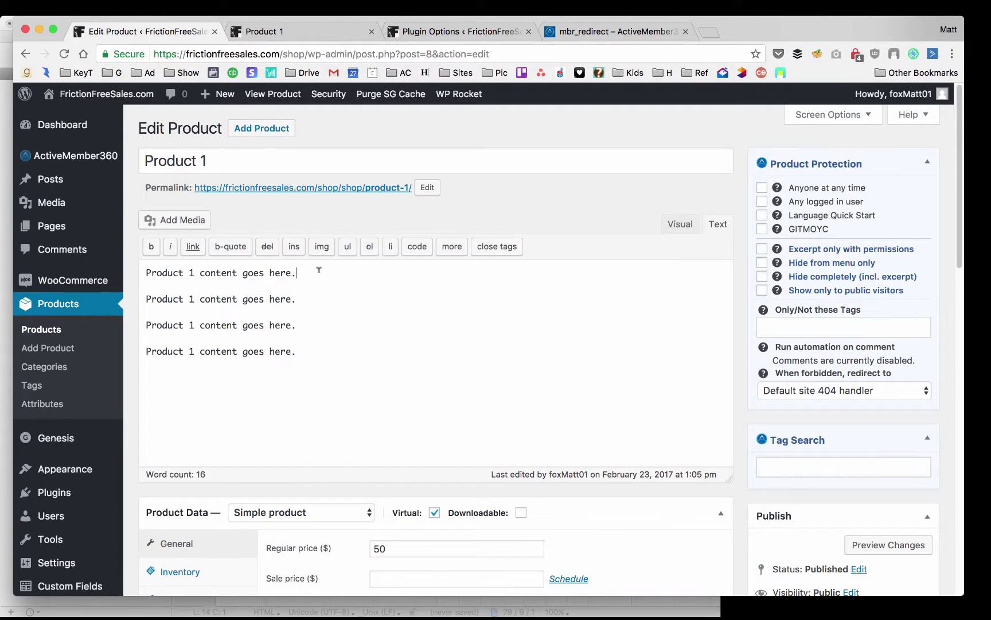
Step: Replace the first line of Product 1's content with the copied redirect shortcode and update the product
left_click_drag(314, 271, 145, 273)
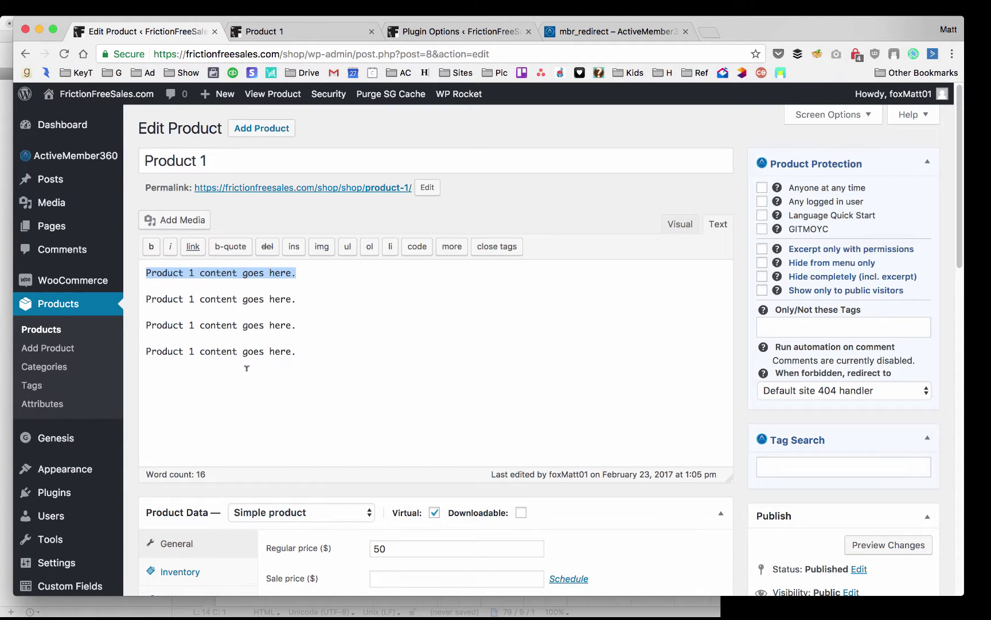
key("super+v")
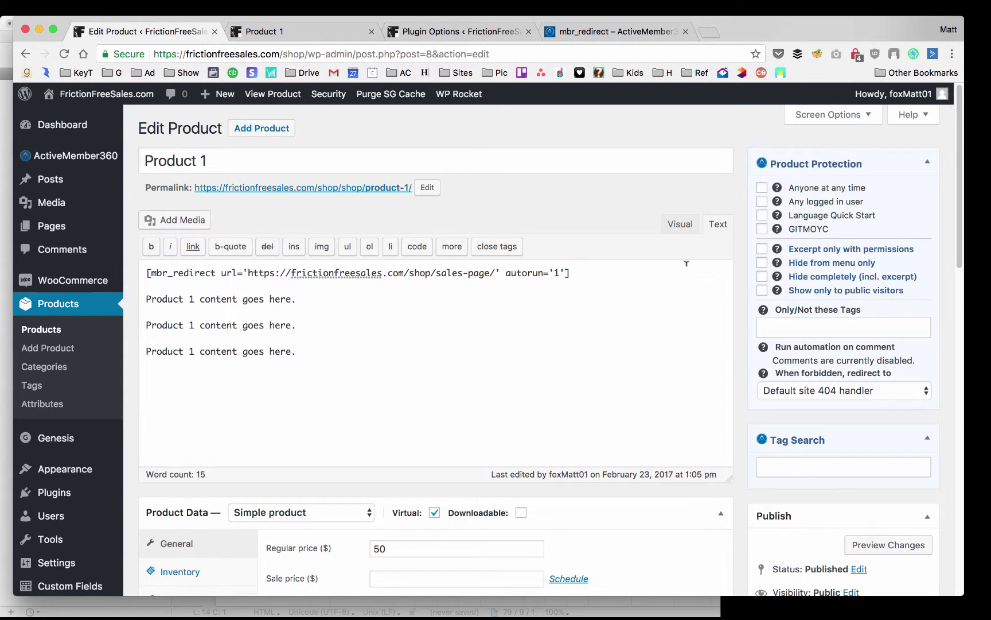
scroll(719, 290, "down", 5)
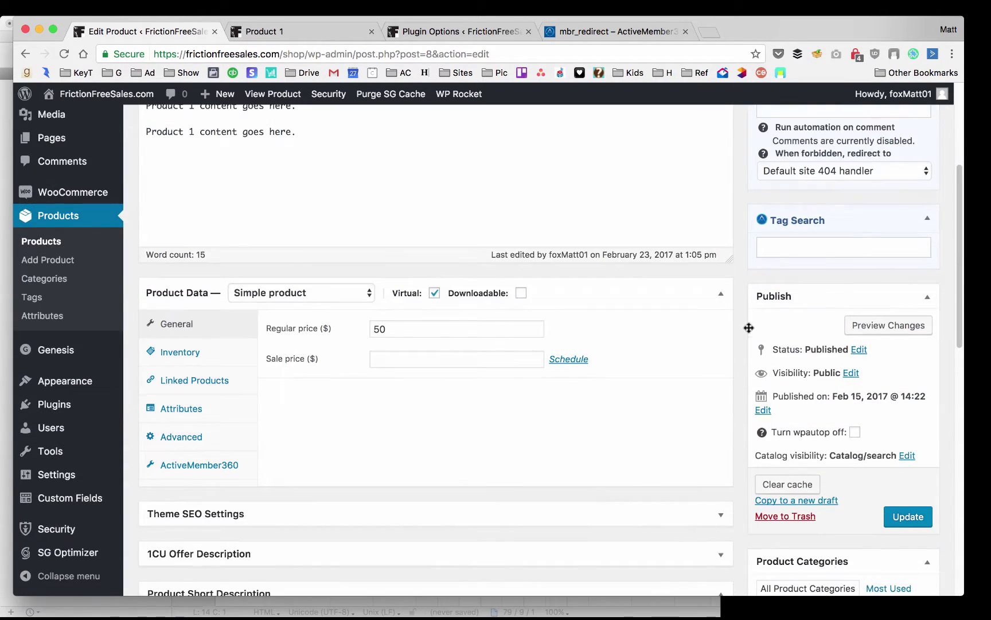
left_click(906, 516)
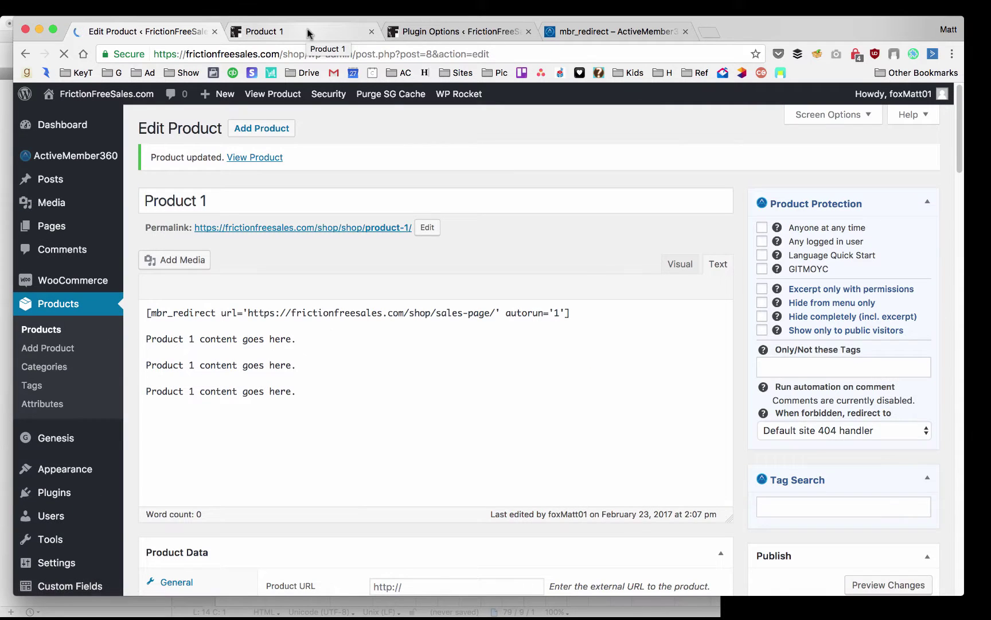
Step: Test the redirect by reloading the live Product 1 page and opening the product's permalink from its edit screen
left_click(308, 34)
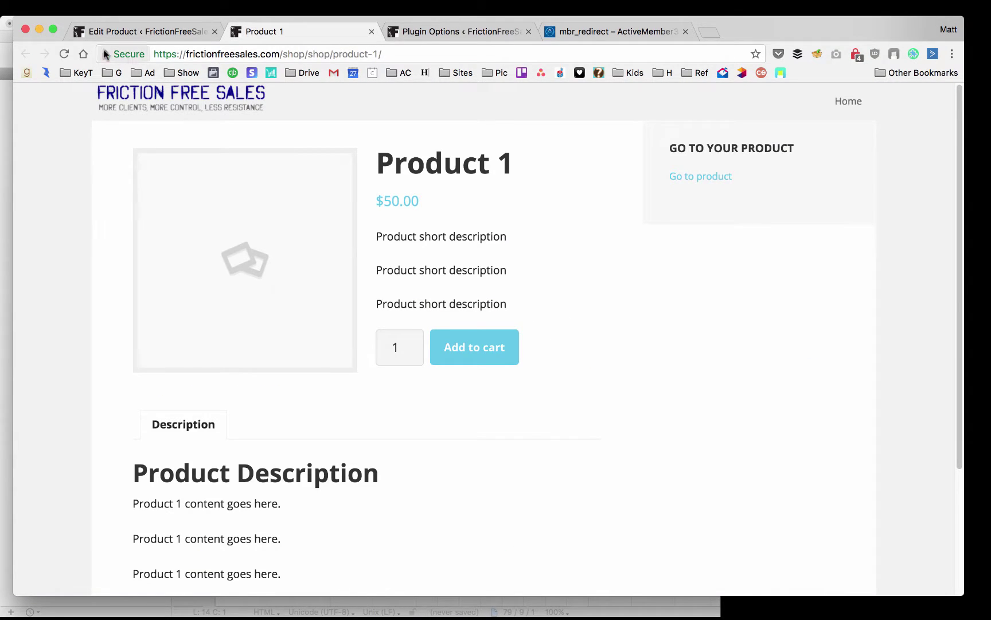
left_click(64, 54)
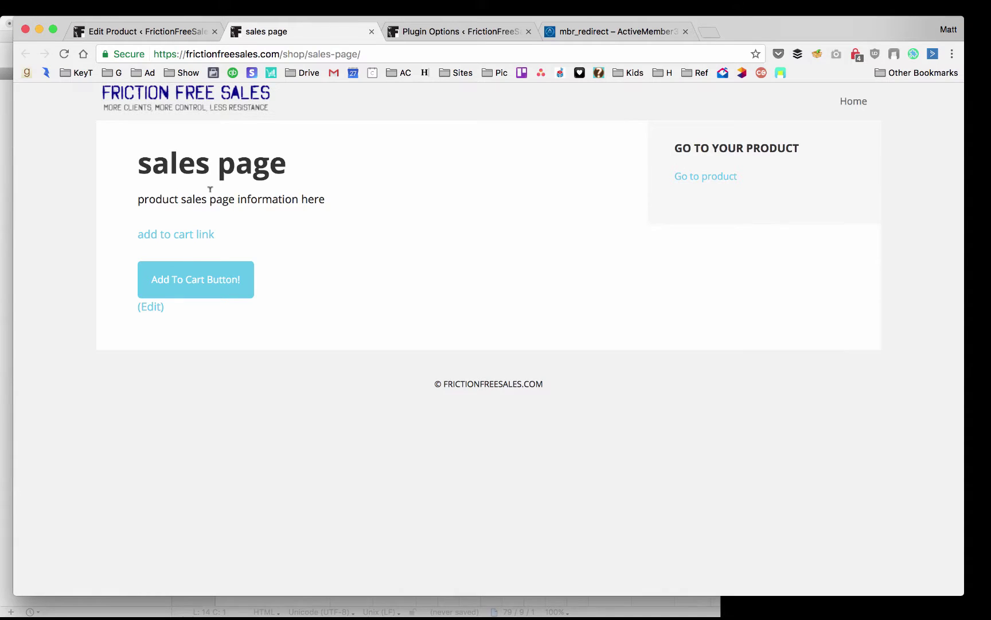
left_click(120, 32)
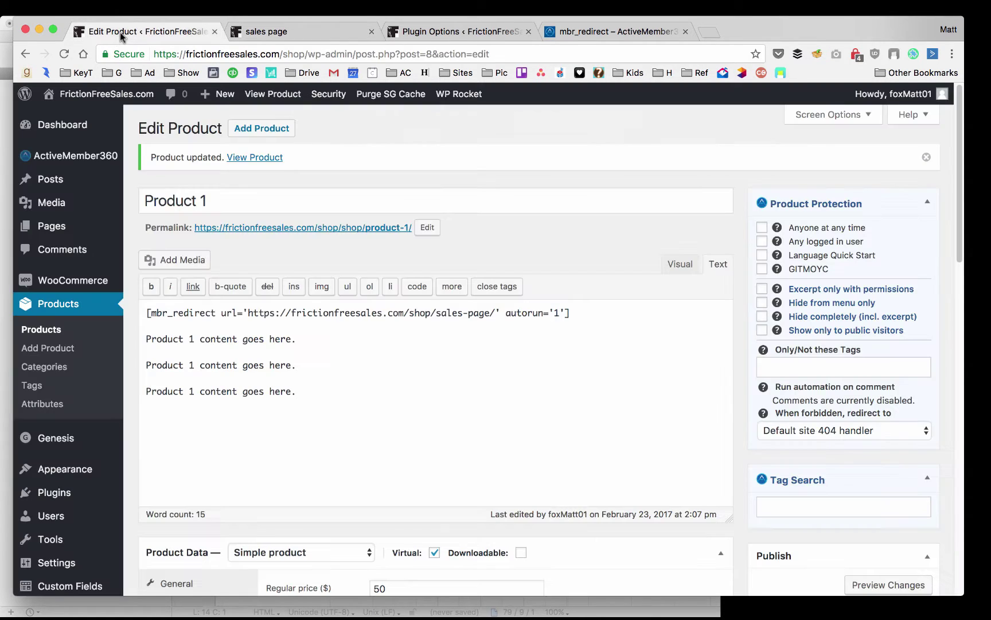
left_click(377, 228)
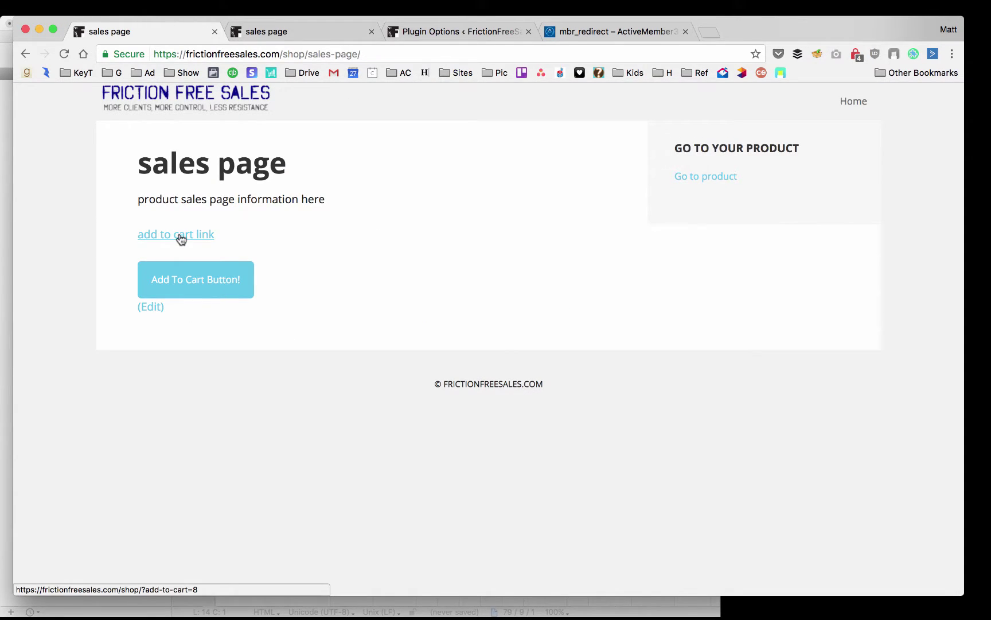
left_click(23, 55)
left_click(272, 31)
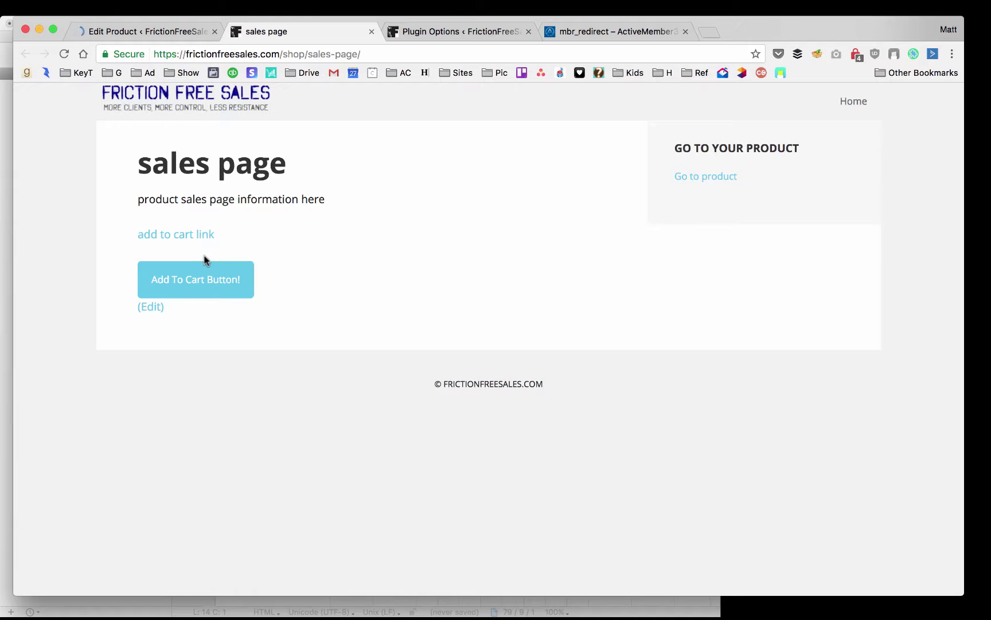
Step: Test the Add To Cart Button! on the live sales page, look through the checkout page and return to the sales page
left_click(204, 283)
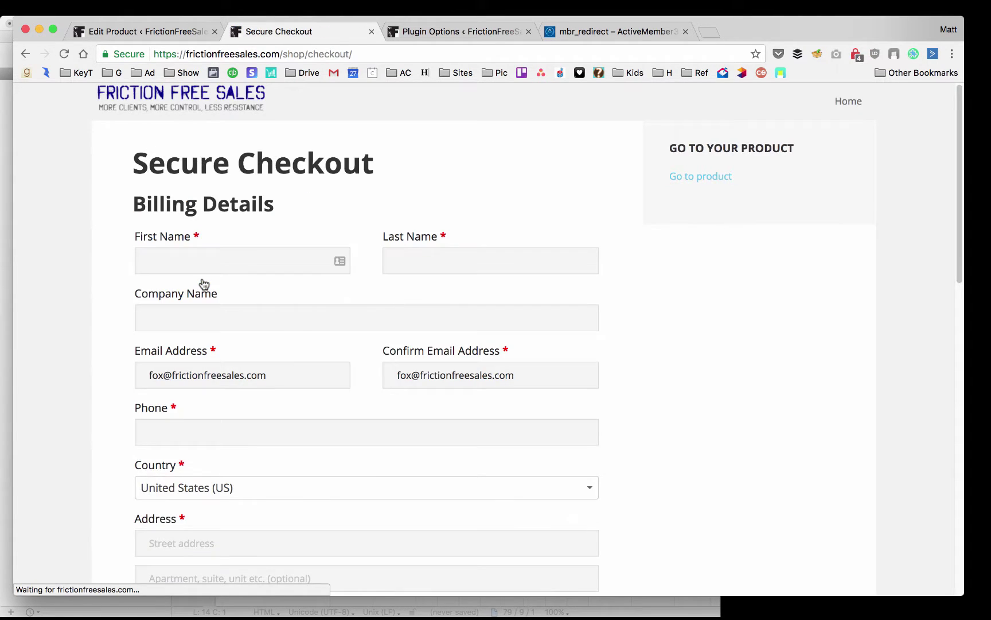
scroll(340, 206, "down", 11)
scroll(381, 375, "down", 3)
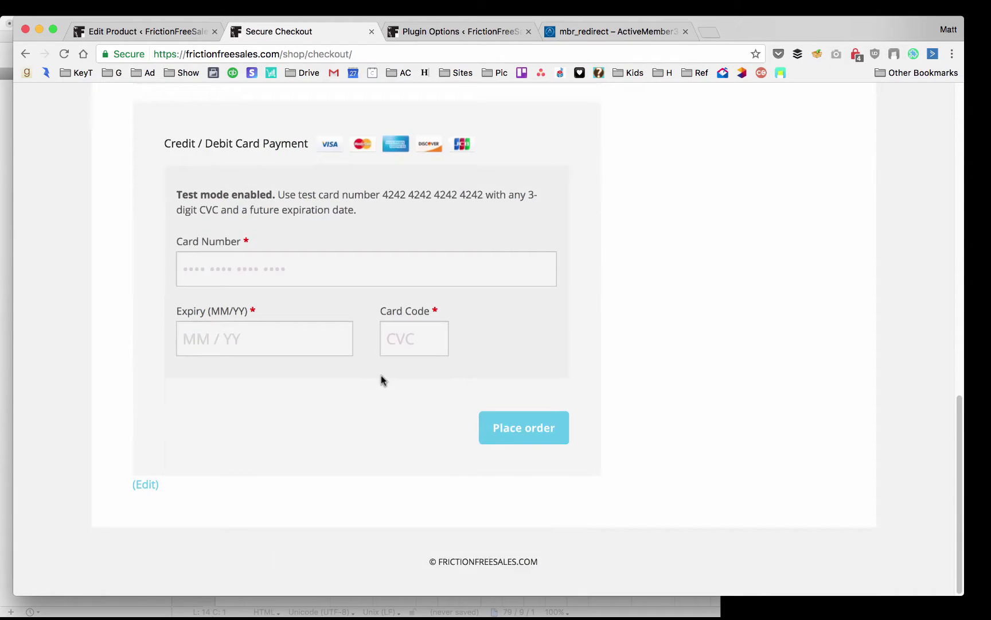
scroll(381, 374, "up", 12)
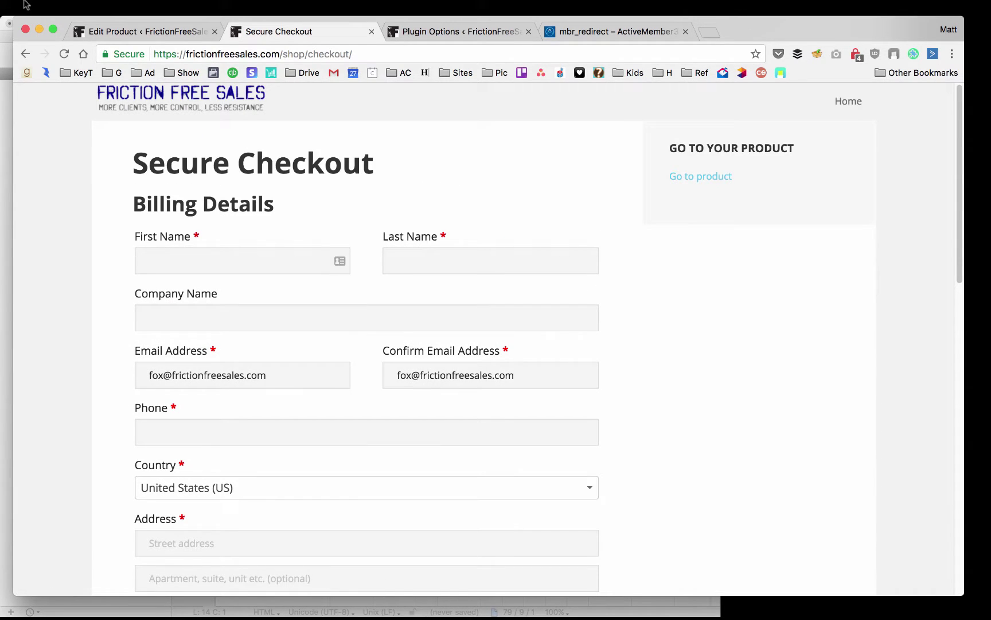
left_click(25, 54)
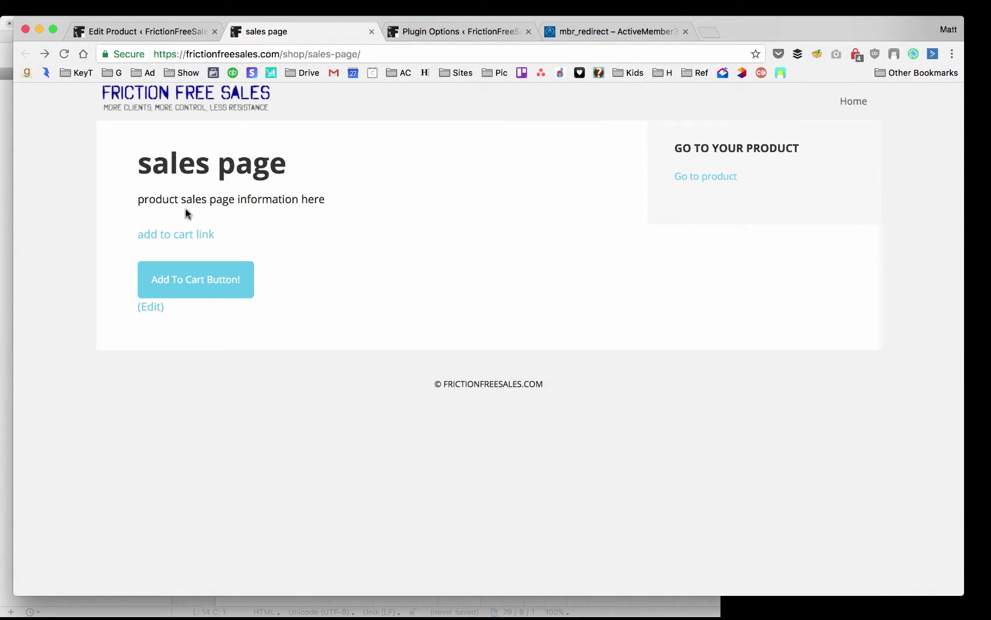
Step: Test the add to cart link on the sales page, review the order at checkout and go back
left_click(175, 234)
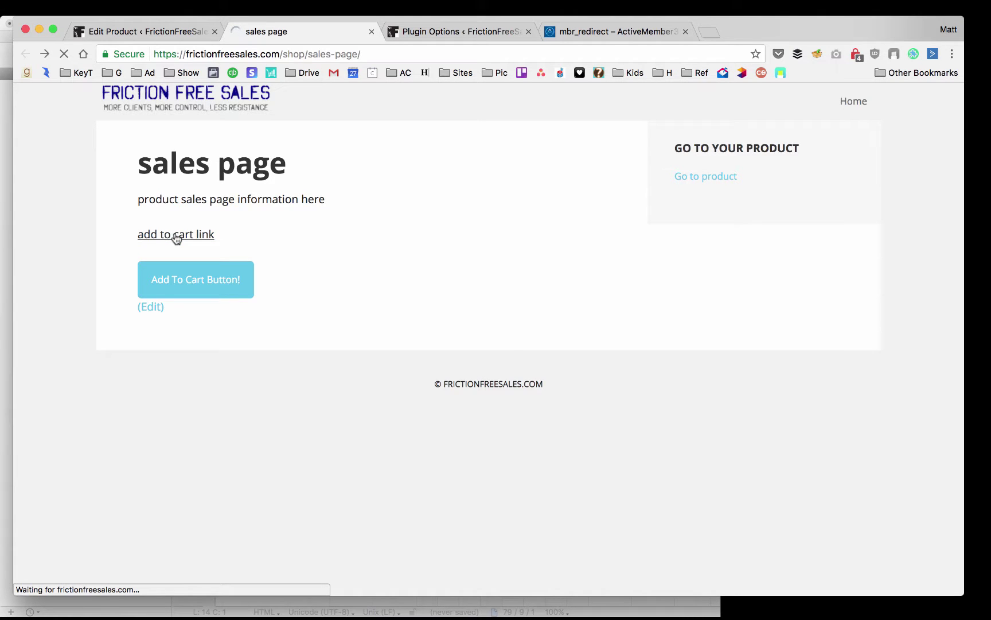
scroll(350, 247, "down", 6)
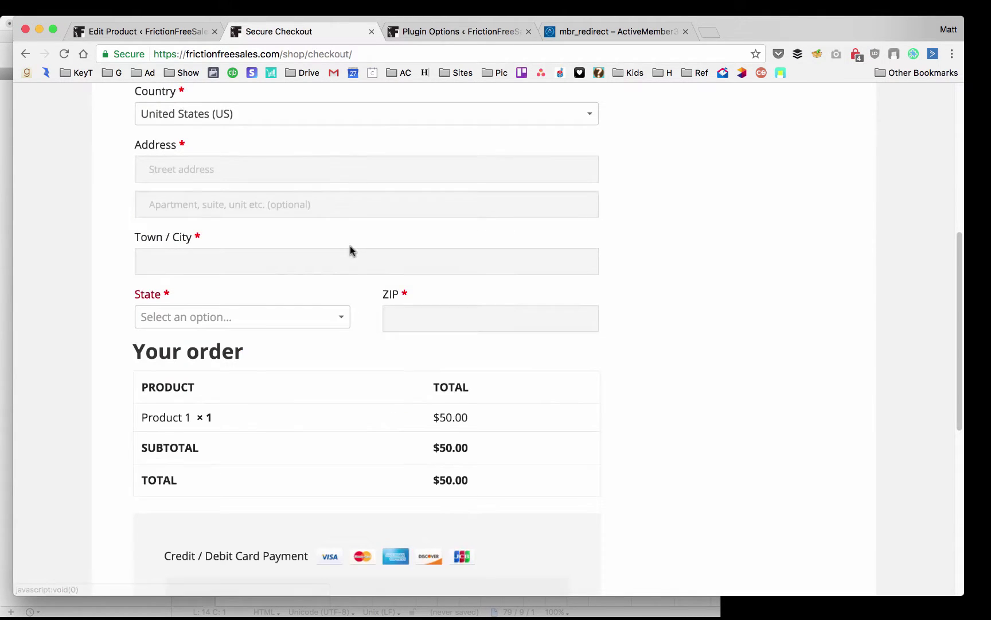
scroll(351, 251, "up", 6)
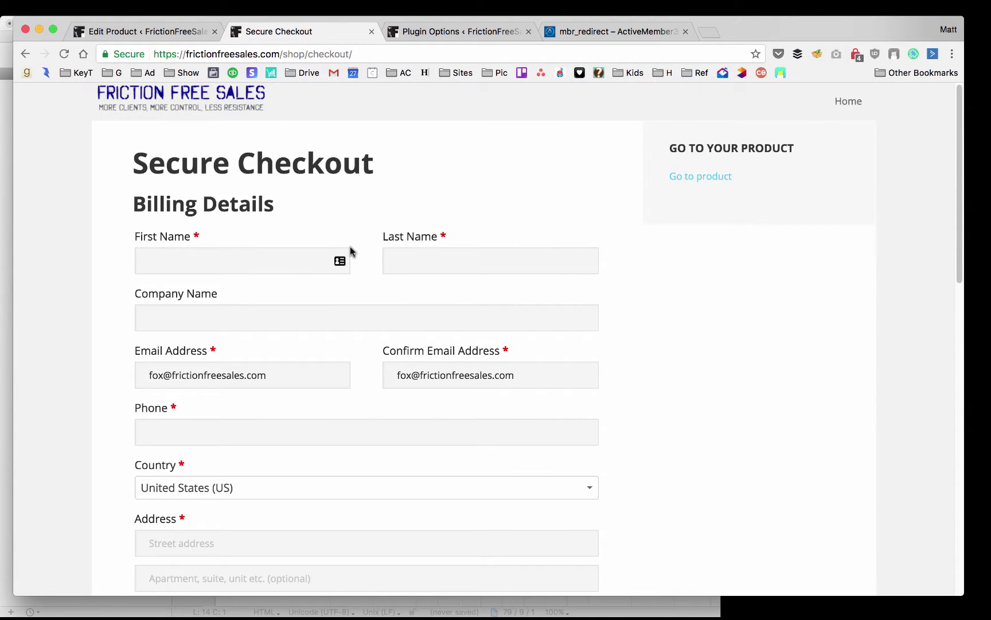
left_click(24, 54)
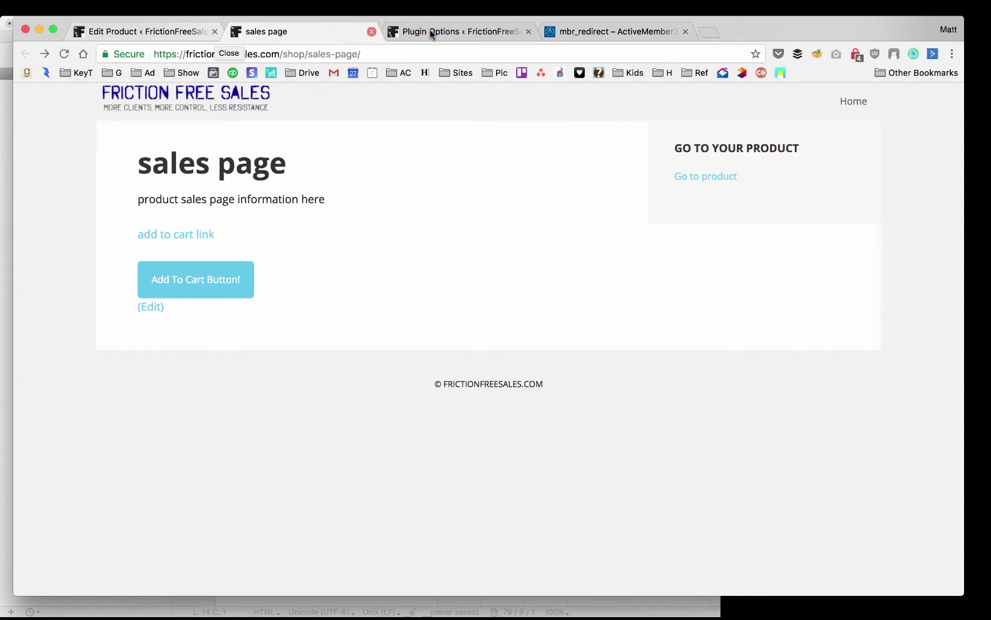
Step: Open the live shop in a separate tab from the Product 1 edit screen and open Product 1 there to test the redirect
left_click(145, 26)
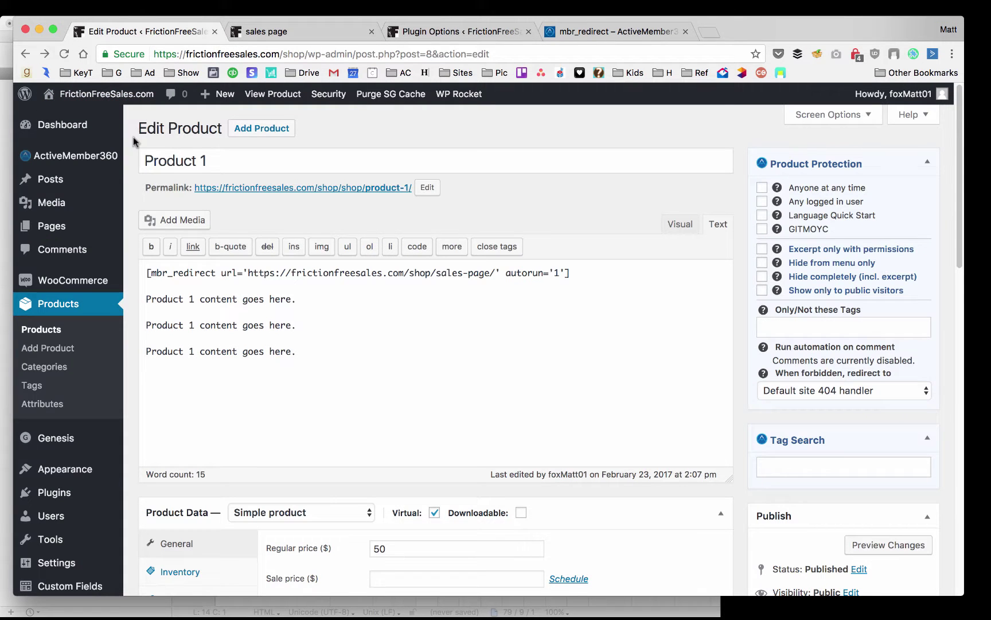
mouse_move(63, 230)
mouse_move(91, 94)
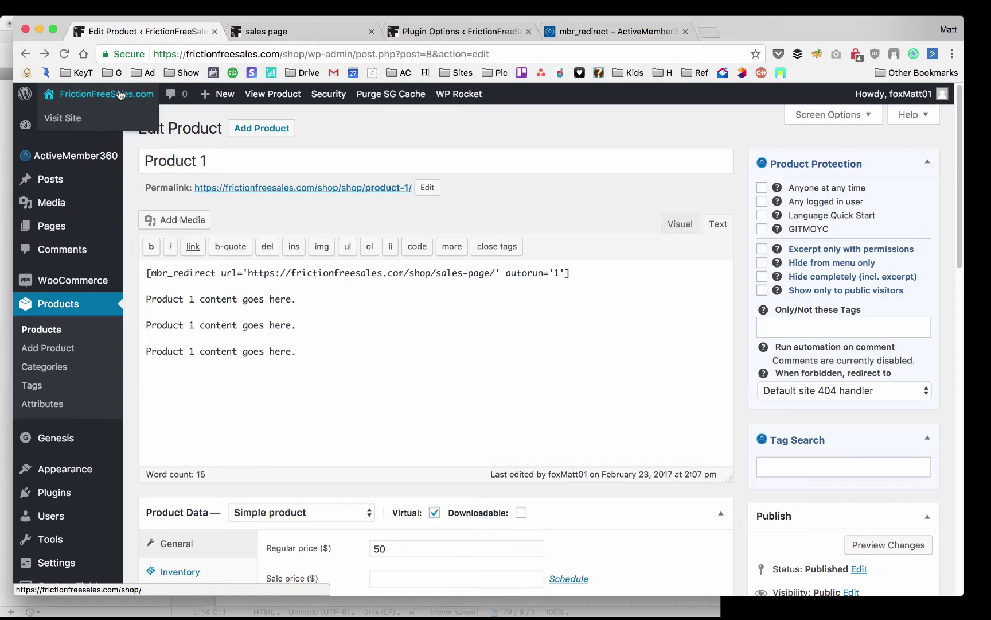
left_click(96, 120, "super")
left_click(290, 31)
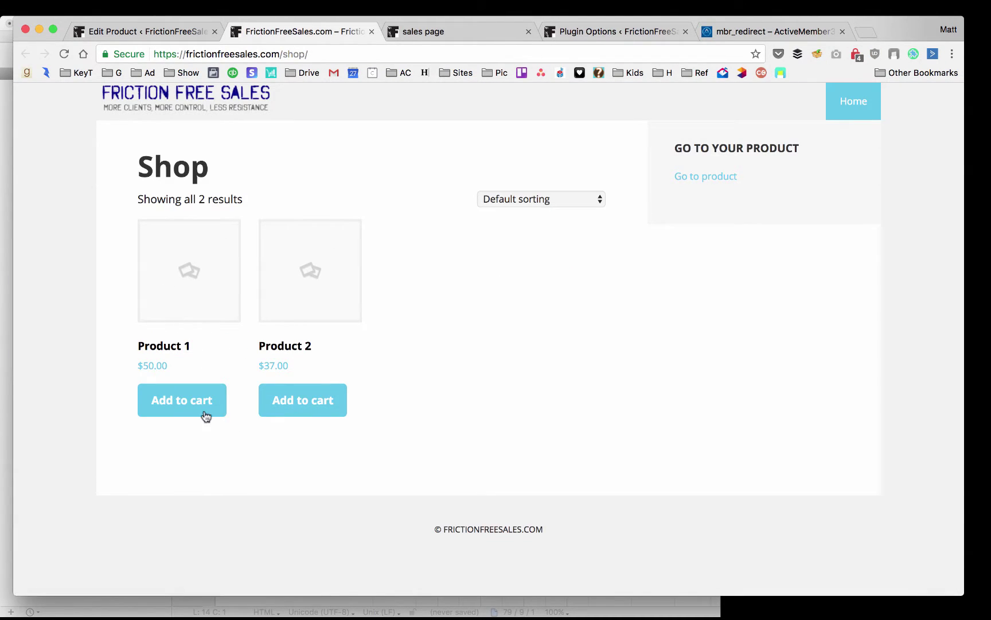
left_click(193, 272)
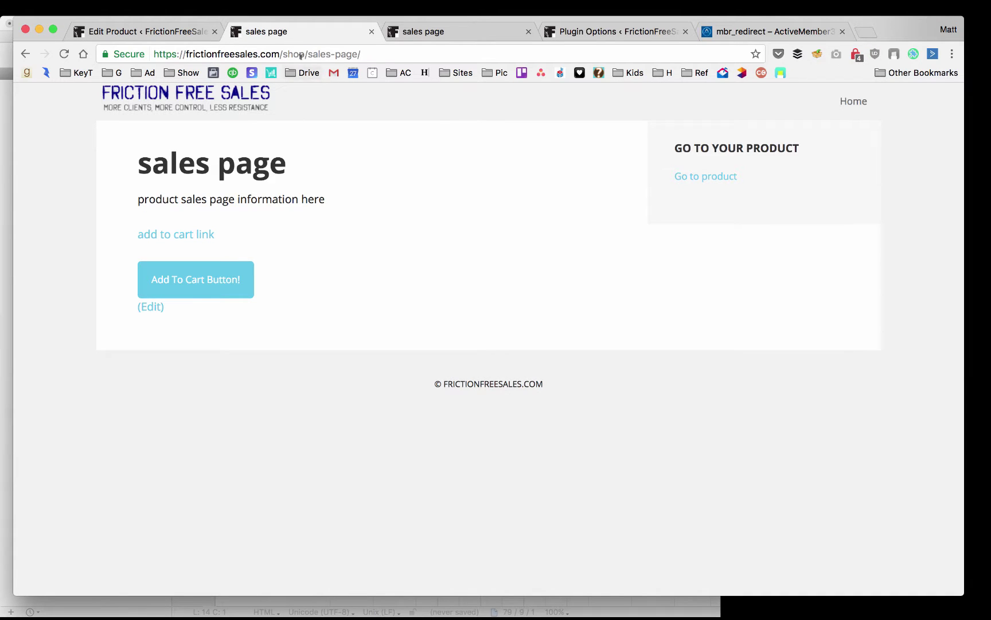
Step: Highlight the /shop/ part of the sales page address, and close the extra tab used for the shop test
left_click_drag(309, 53, 282, 53)
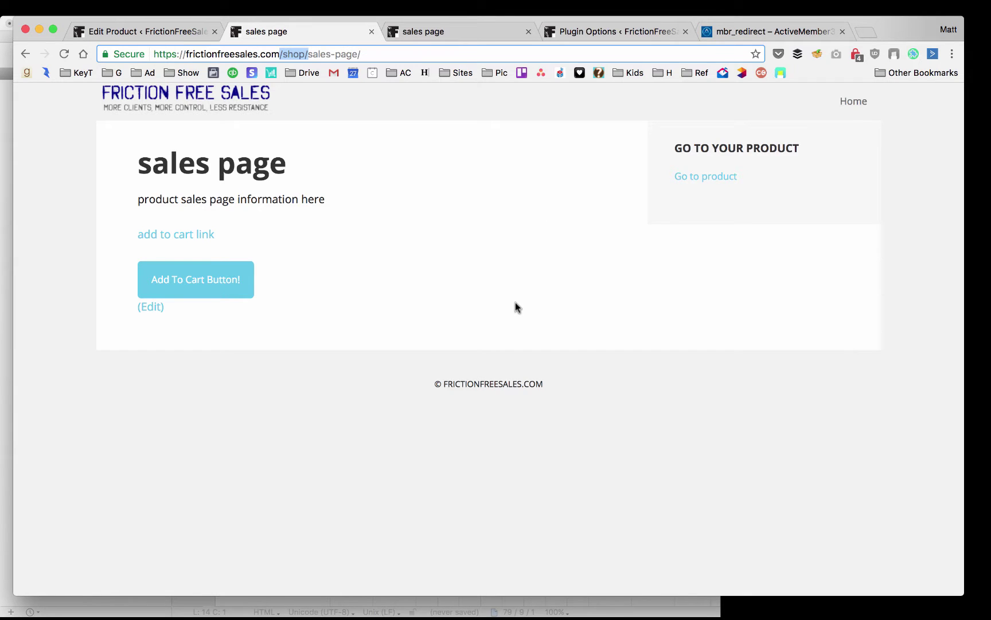
left_click(372, 32)
left_click(330, 36)
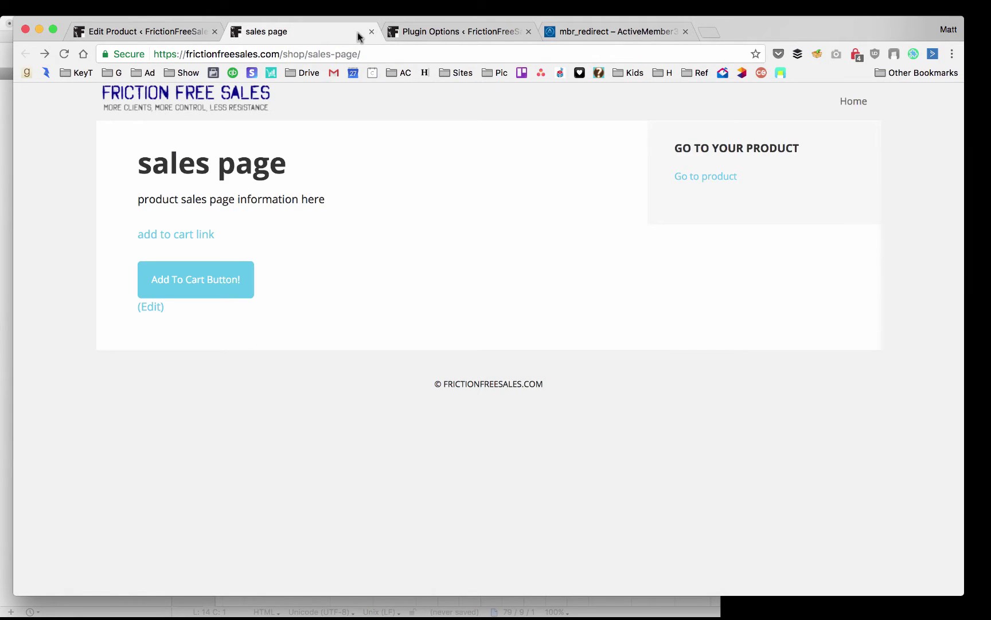
left_click(450, 30)
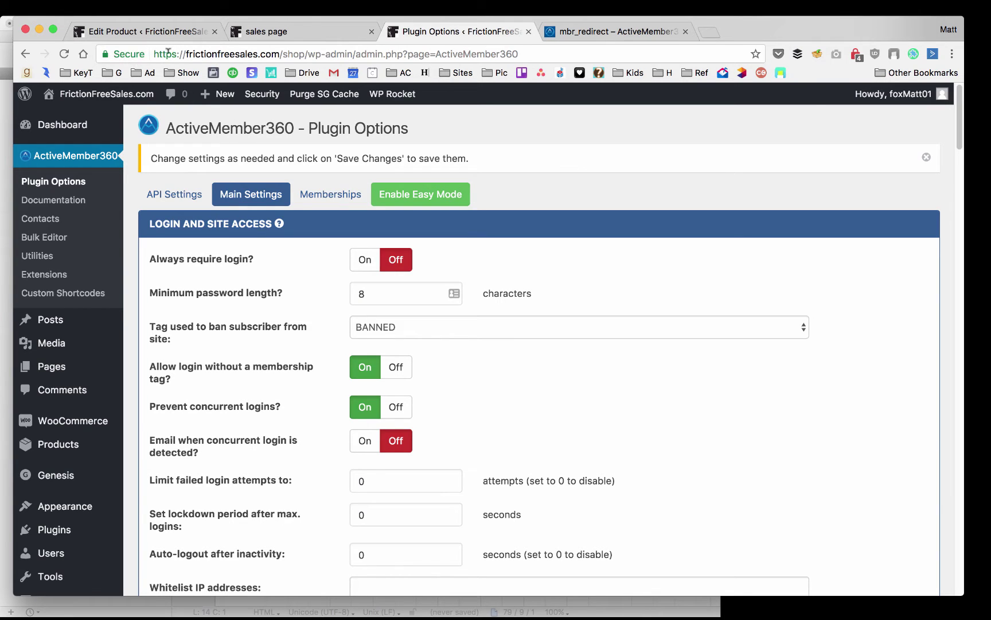
left_click_drag(153, 54, 179, 65)
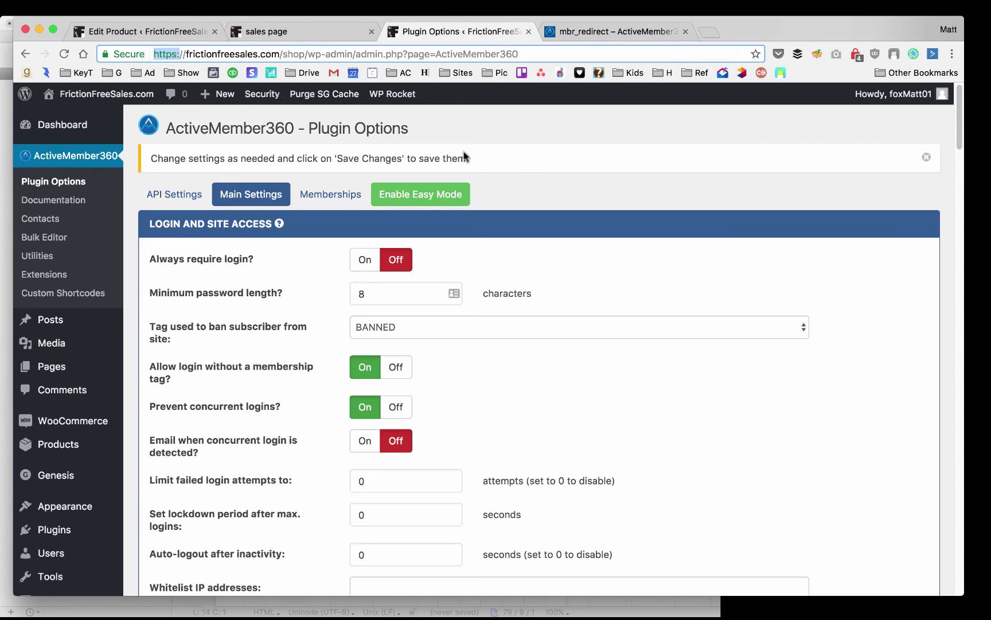
left_click(533, 171)
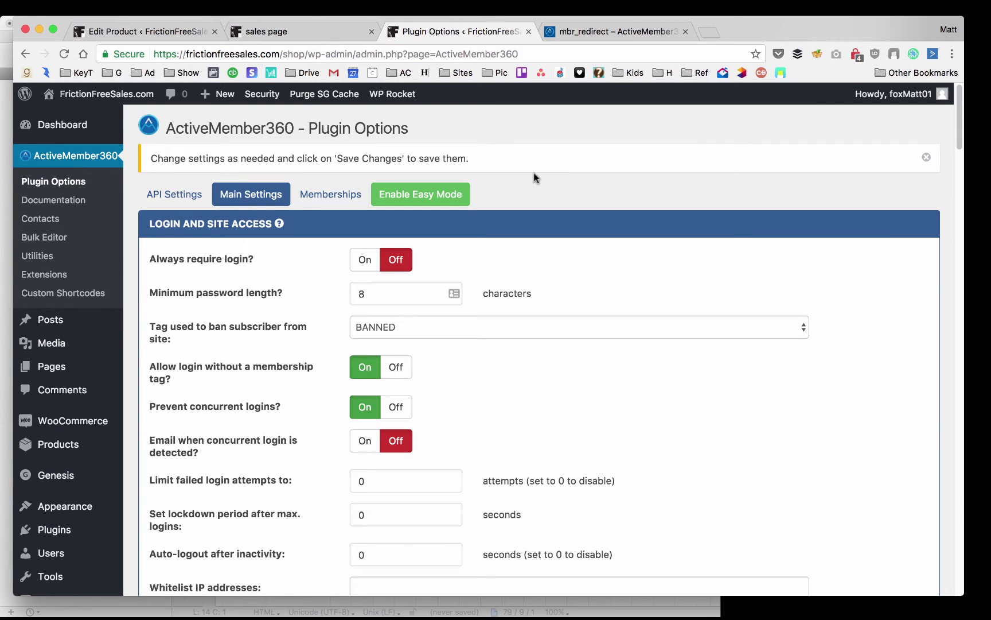